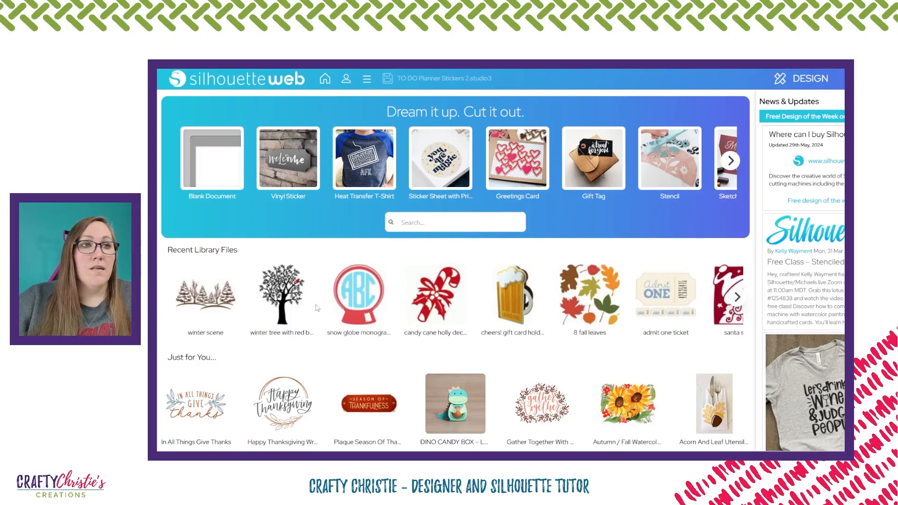
# Step: Browse the Just for You design suggestions on the home page
pyautogui.scroll(-1, 525, 311)
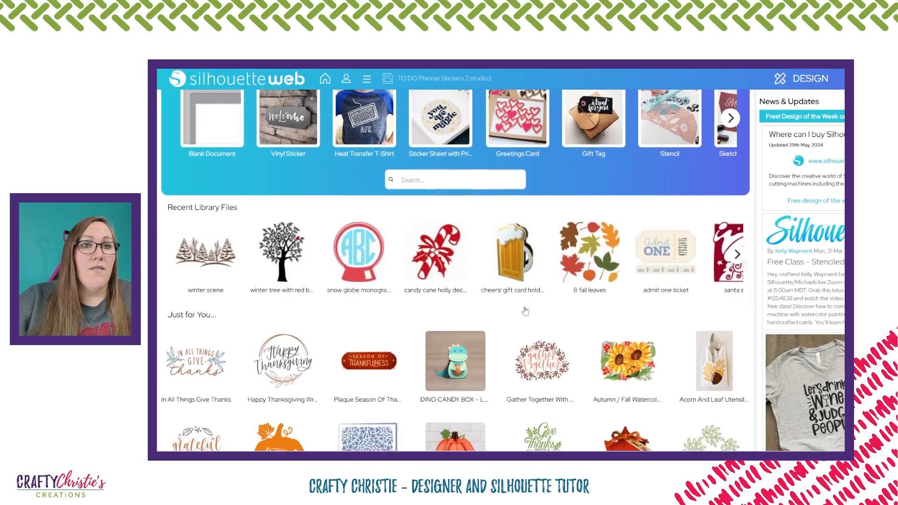
pyautogui.scroll(-3, 525, 311)
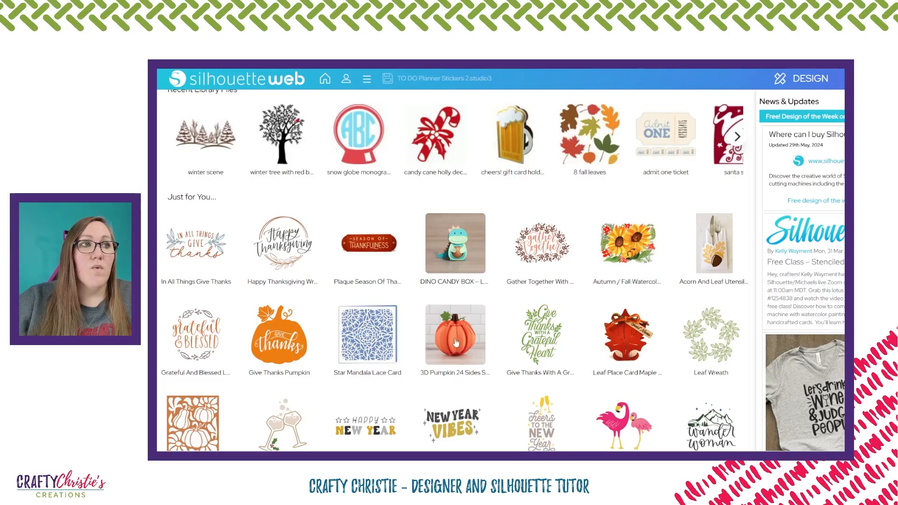
pyautogui.scroll(-3, 457, 343)
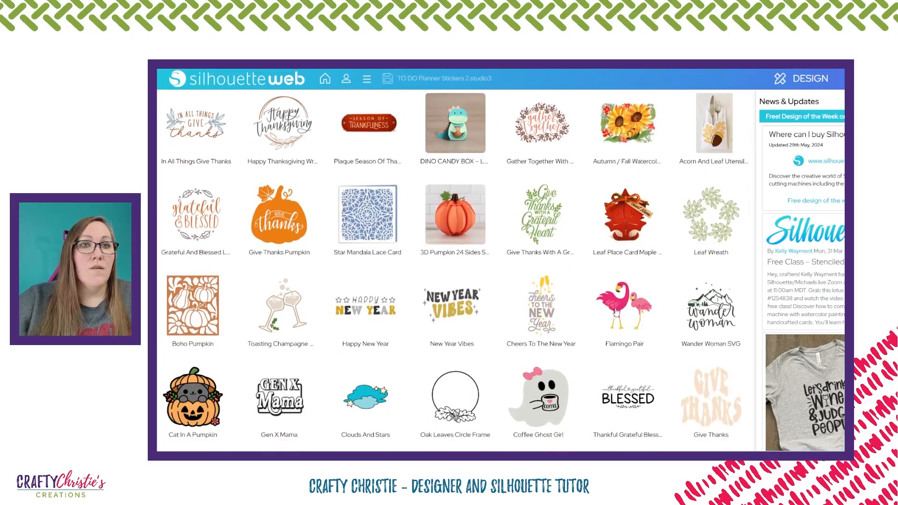
pyautogui.click(617, 312)
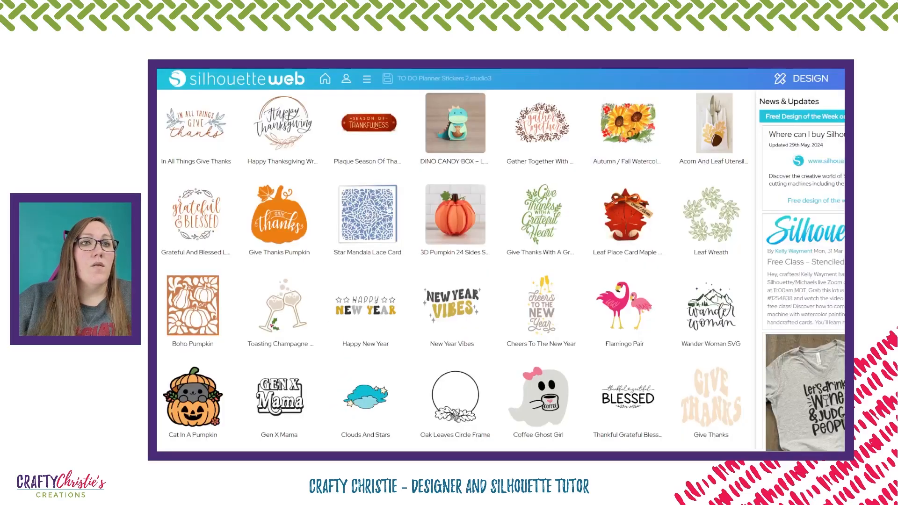
pyautogui.scroll(5, 464, 328)
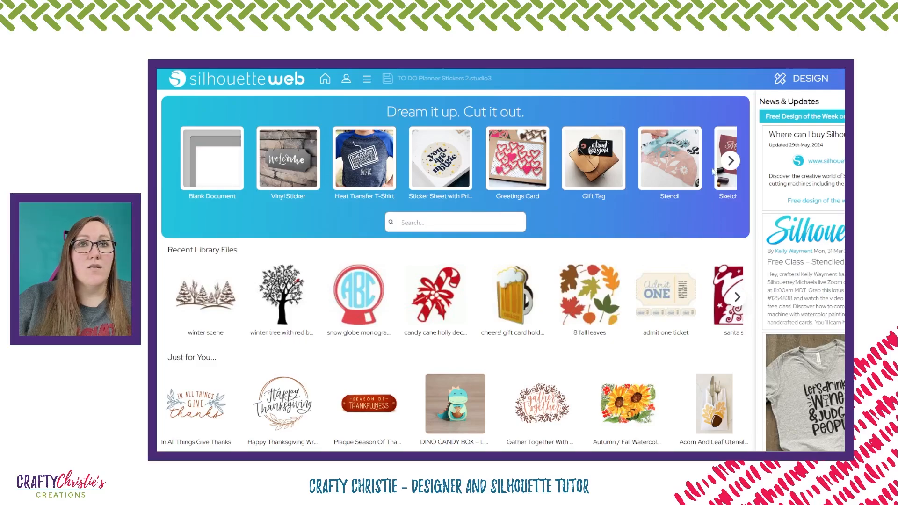
# Step: Start a print-and-cut sticker sheet project, discarding the unsaved changes, and choose the CAMEO 5 as the machine
pyautogui.click(437, 161)
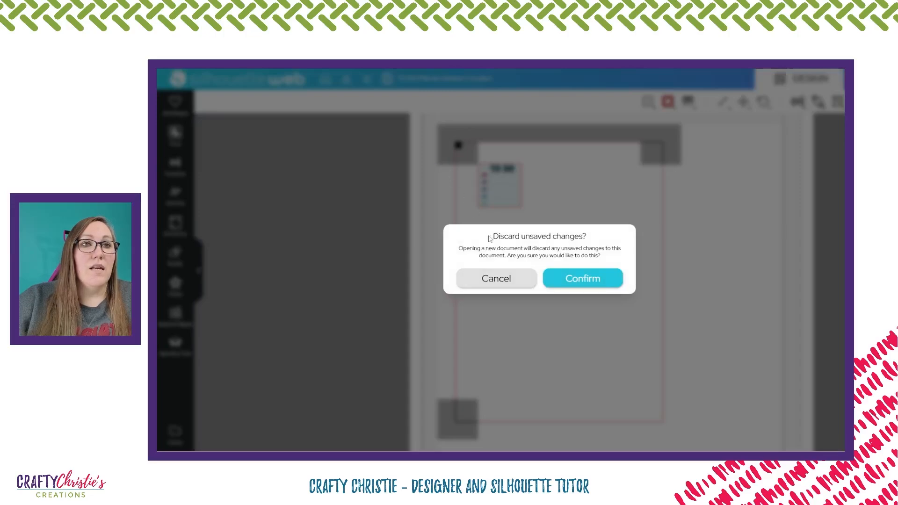
pyautogui.click(582, 279)
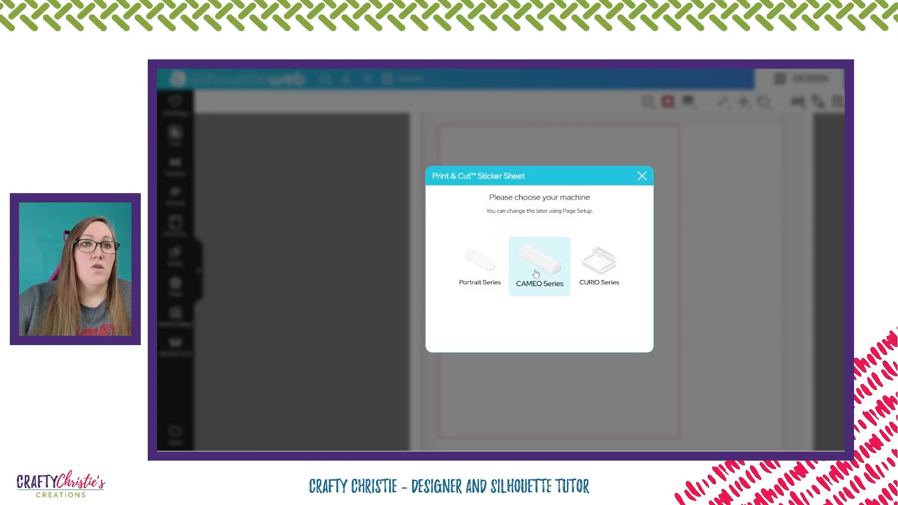
pyautogui.click(539, 277)
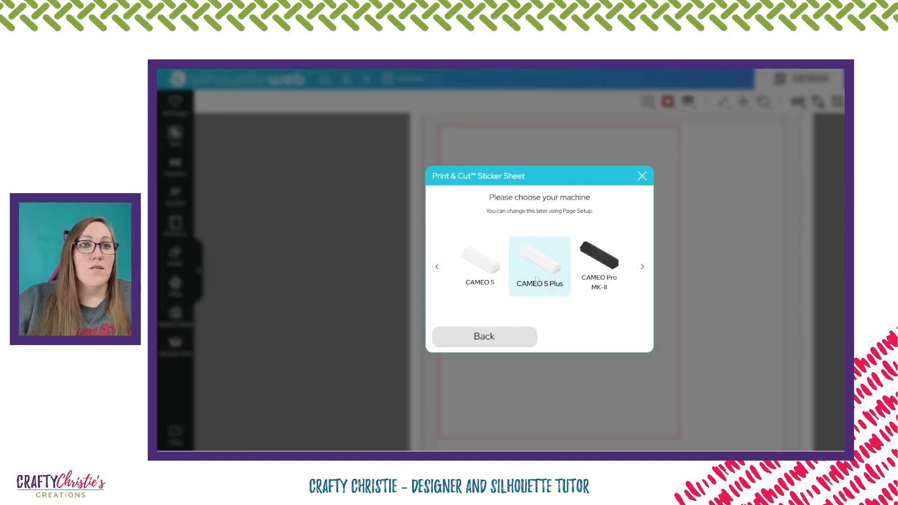
pyautogui.click(487, 278)
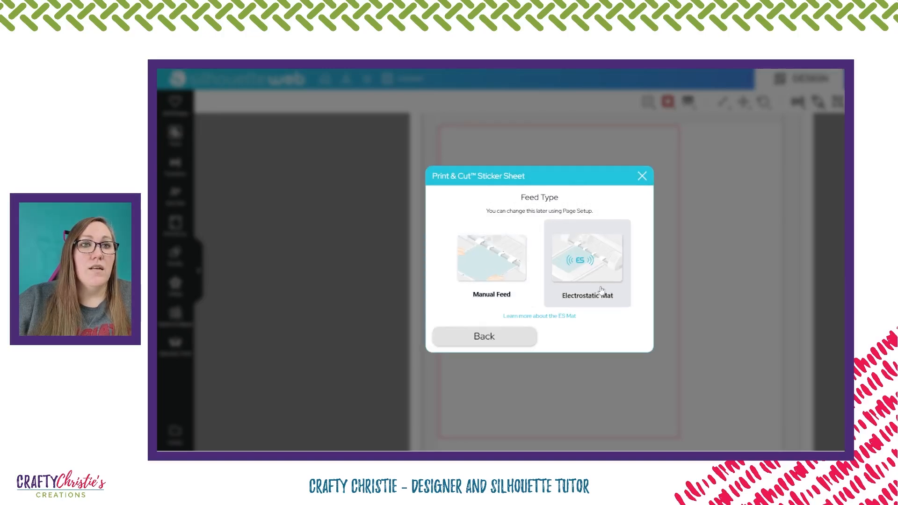
# Step: Set the sticker sheet's feed type to Electrostatic Mat and paper to Letter, then finish the project setup
pyautogui.click(579, 272)
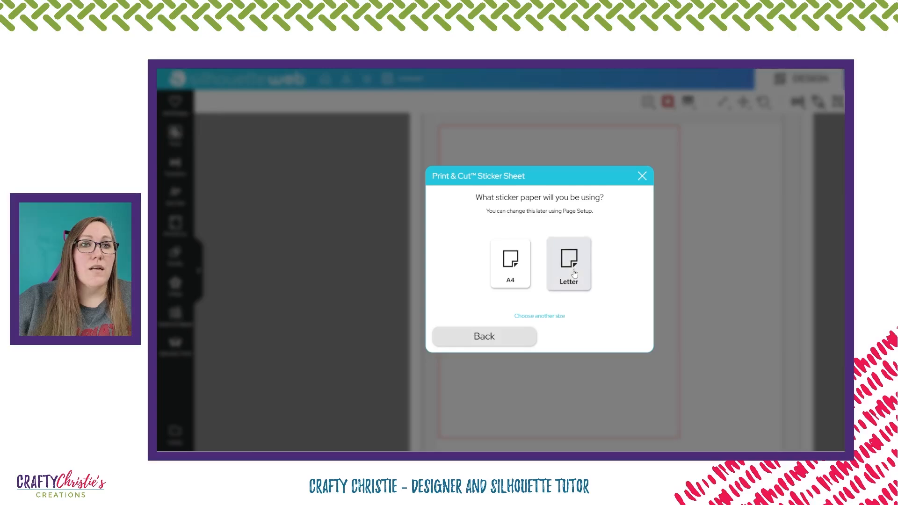
pyautogui.click(569, 266)
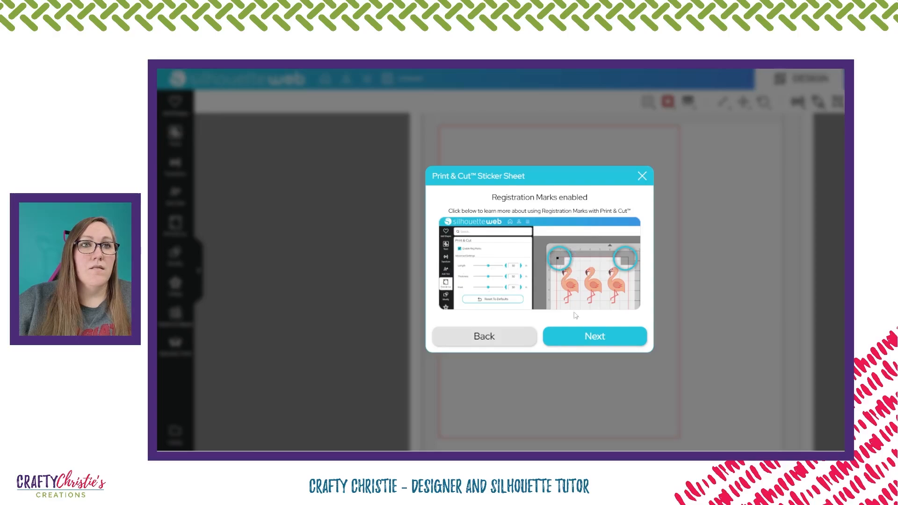
pyautogui.click(582, 342)
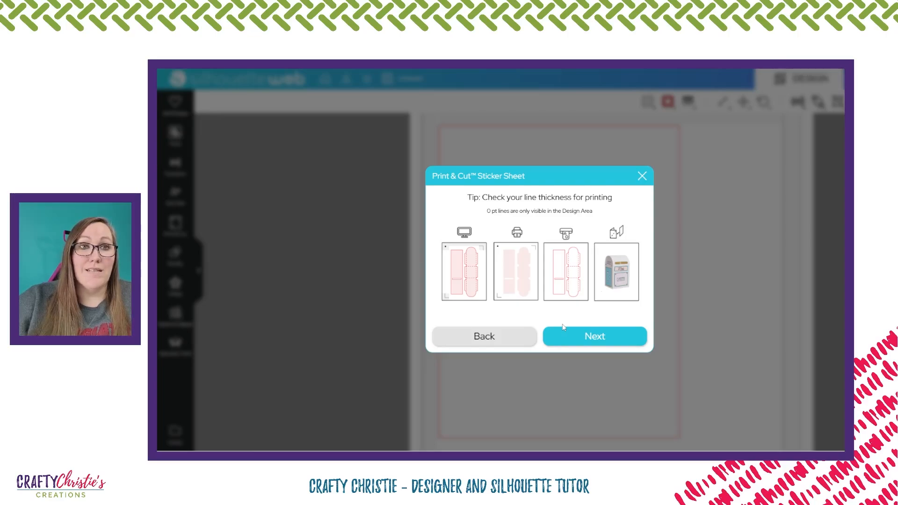
pyautogui.click(614, 339)
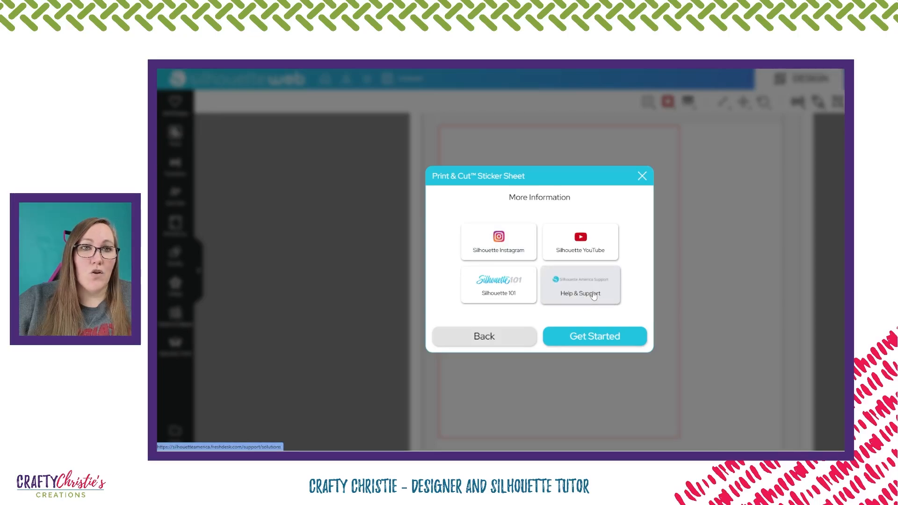
pyautogui.click(615, 338)
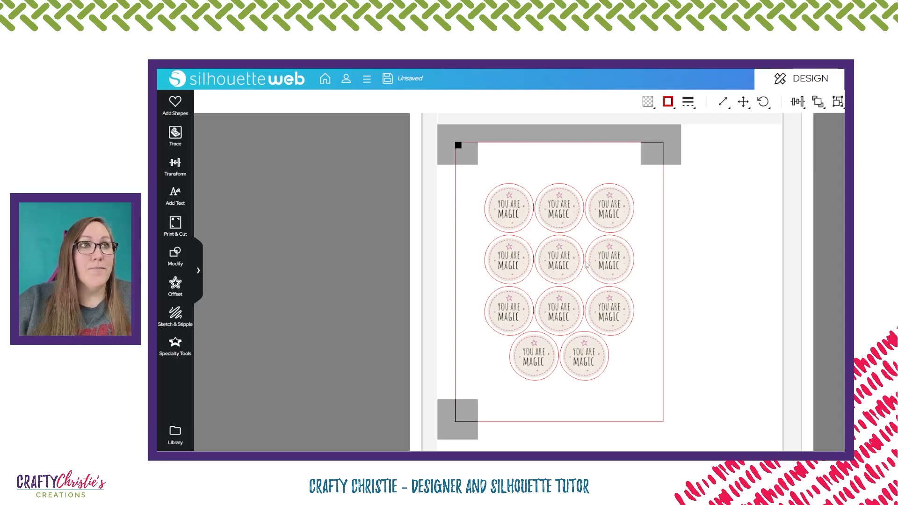
# Step: Return to the home page and look through the project templates and the News & Updates articles
pyautogui.click(235, 88)
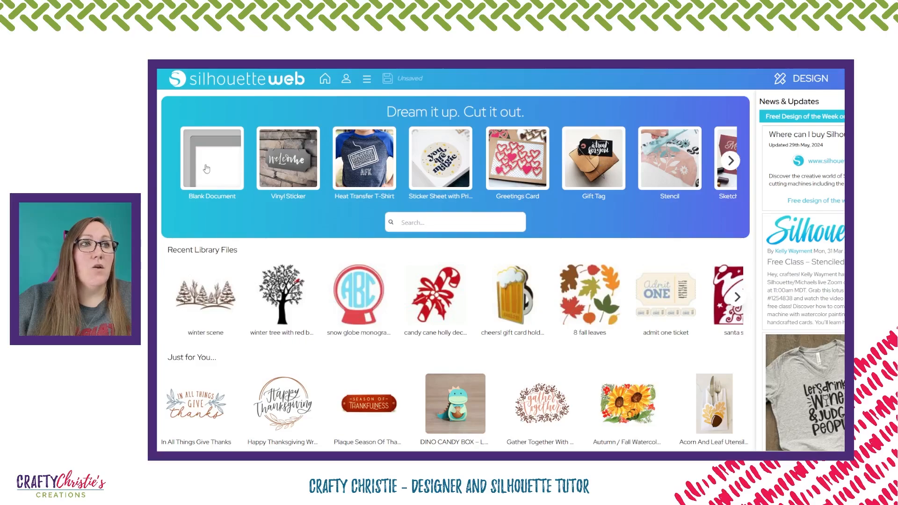
pyautogui.click(730, 164)
pyautogui.click(731, 166)
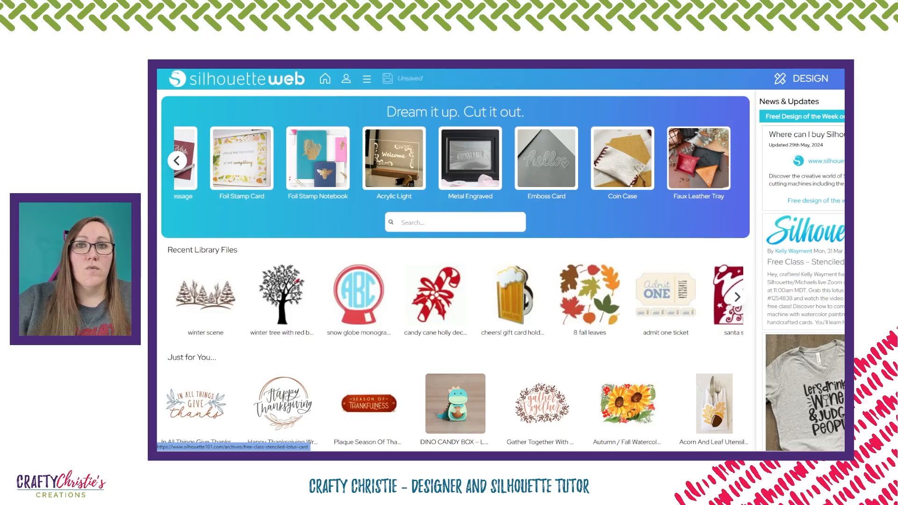
pyautogui.scroll(-10, 804, 270)
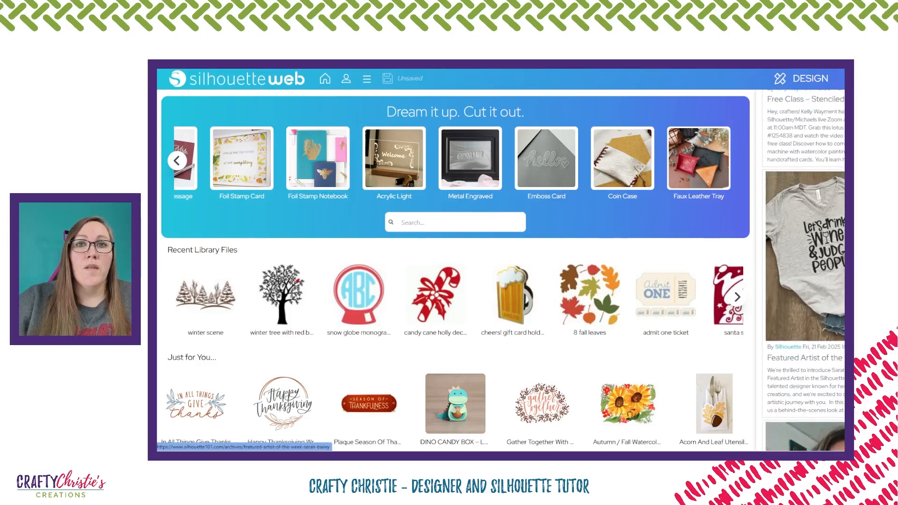
pyautogui.scroll(-5, 824, 220)
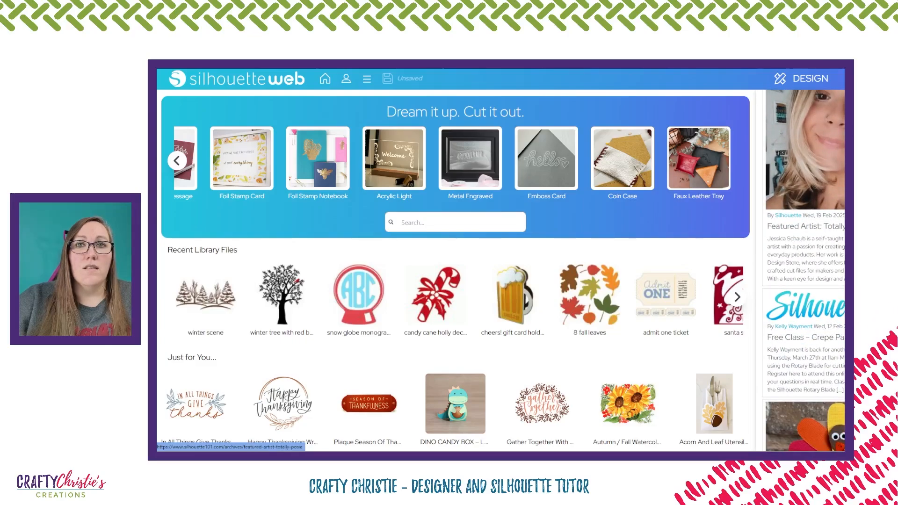
pyautogui.scroll(-5, 823, 215)
pyautogui.scroll(-3, 822, 188)
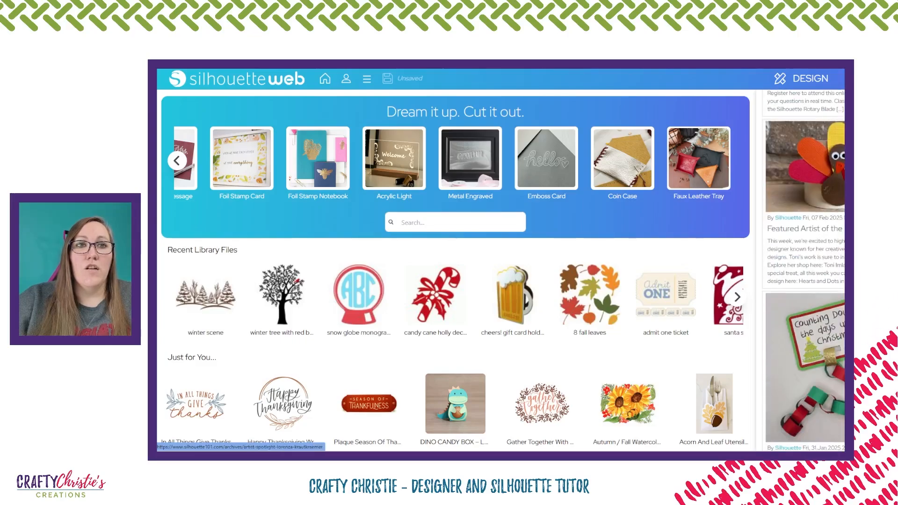
# Step: Look through the recommended library designs further down the home page
pyautogui.scroll(-5, 465, 315)
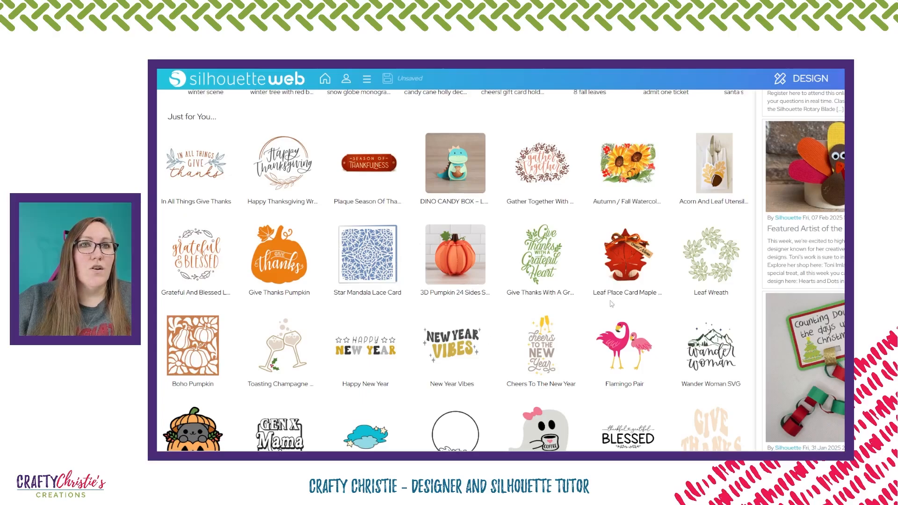
pyautogui.scroll(-5, 717, 282)
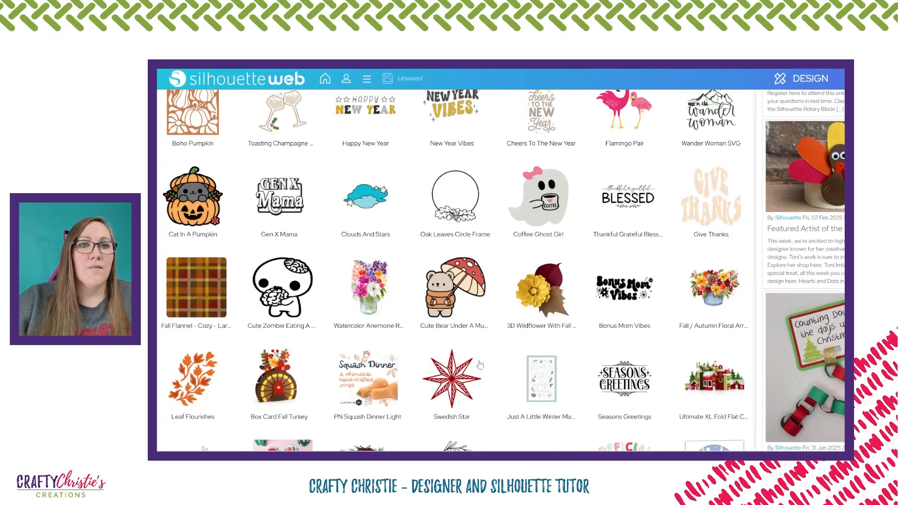
pyautogui.scroll(-3, 679, 378)
pyautogui.scroll(9, 506, 360)
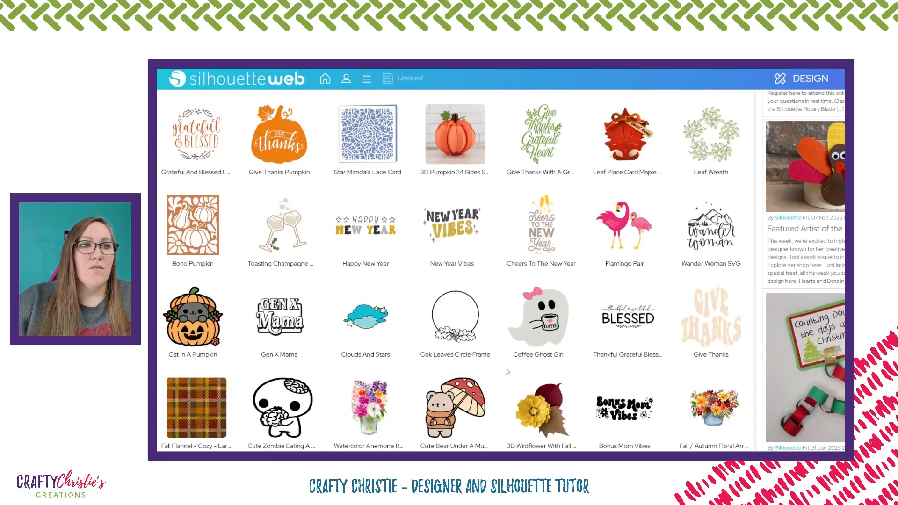
pyautogui.scroll(4, 507, 360)
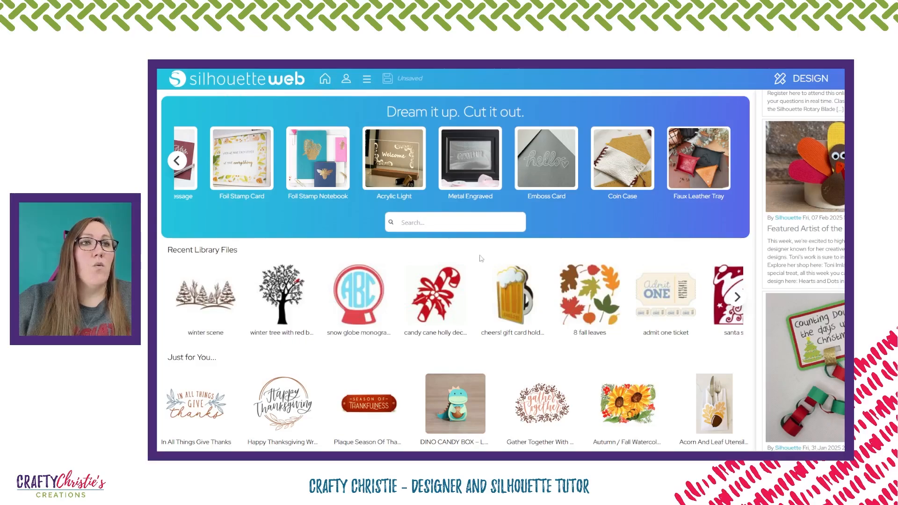
# Step: View the account options and open license management
pyautogui.click(346, 81)
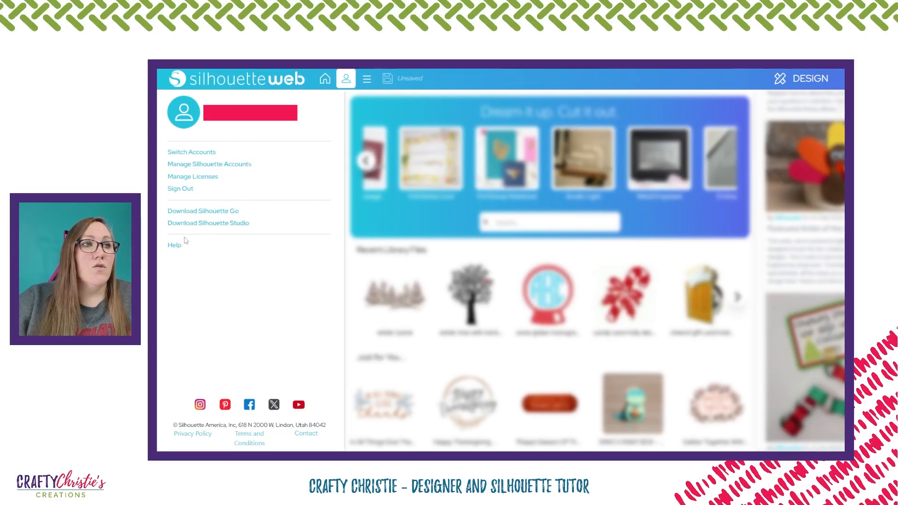
pyautogui.click(207, 178)
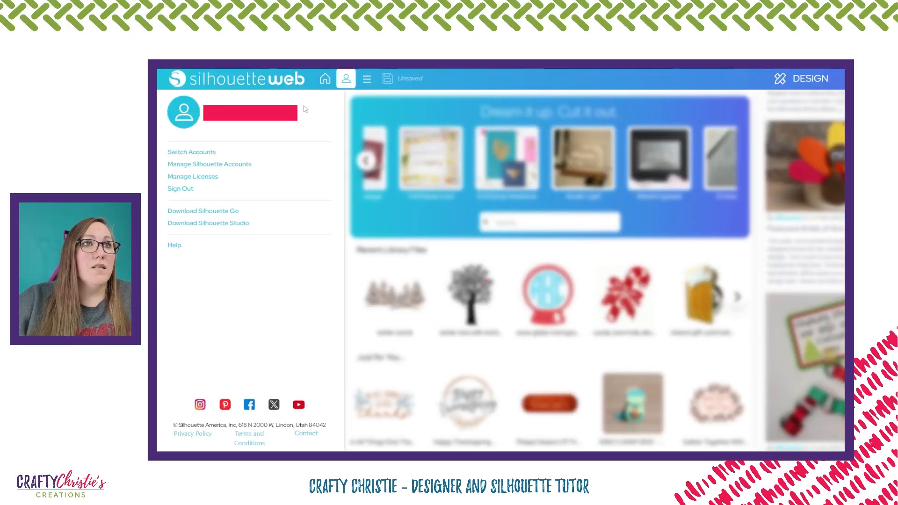
# Step: Merge the file TO DO Planner Stickers 2 from the device into the current sticker sheet
pyautogui.click(367, 82)
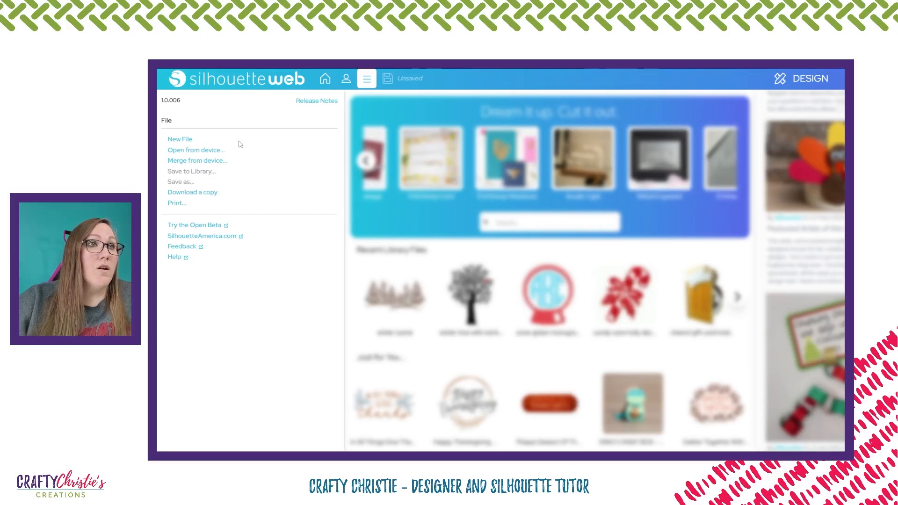
pyautogui.click(216, 161)
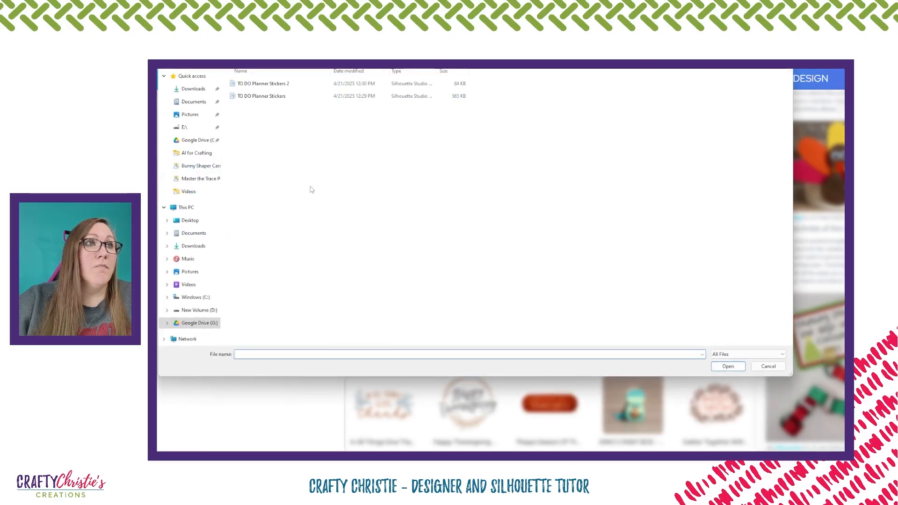
pyautogui.click(293, 85)
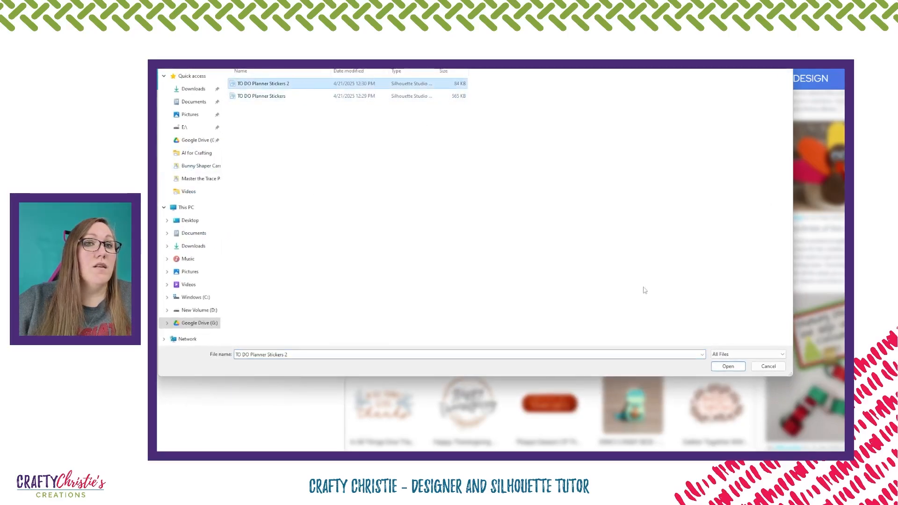
pyautogui.click(728, 366)
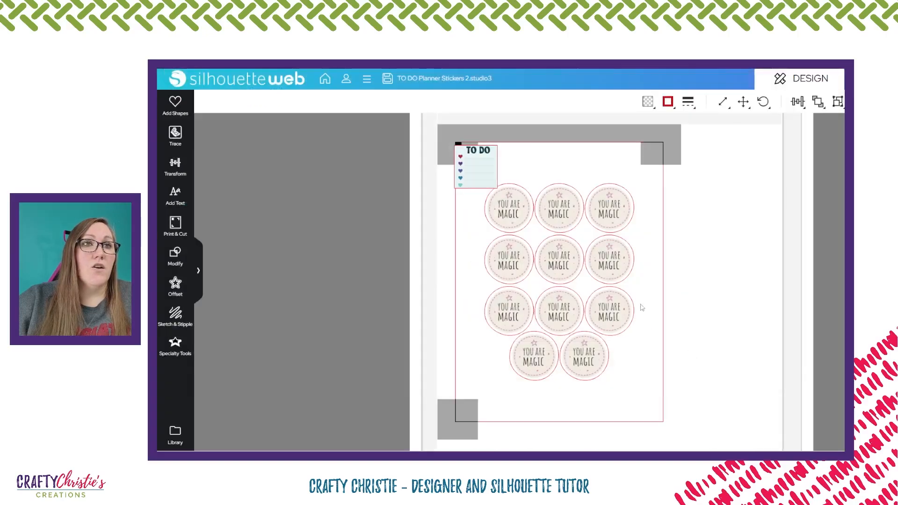
# Step: Move the TO DO sticker off the page into the grey area and delete all the YOU ARE MAGIC stickers
pyautogui.moveTo(477, 167); pyautogui.dragTo(488, 168)
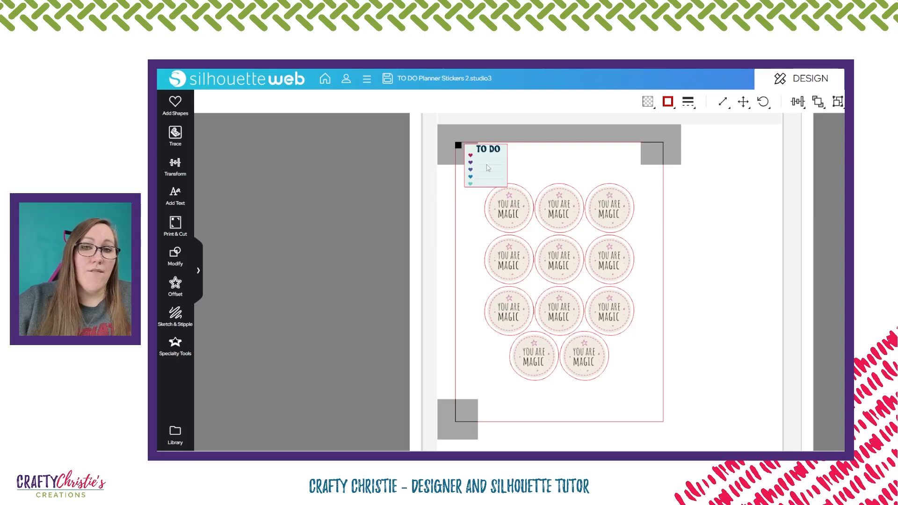
pyautogui.moveTo(488, 168); pyautogui.dragTo(353, 166)
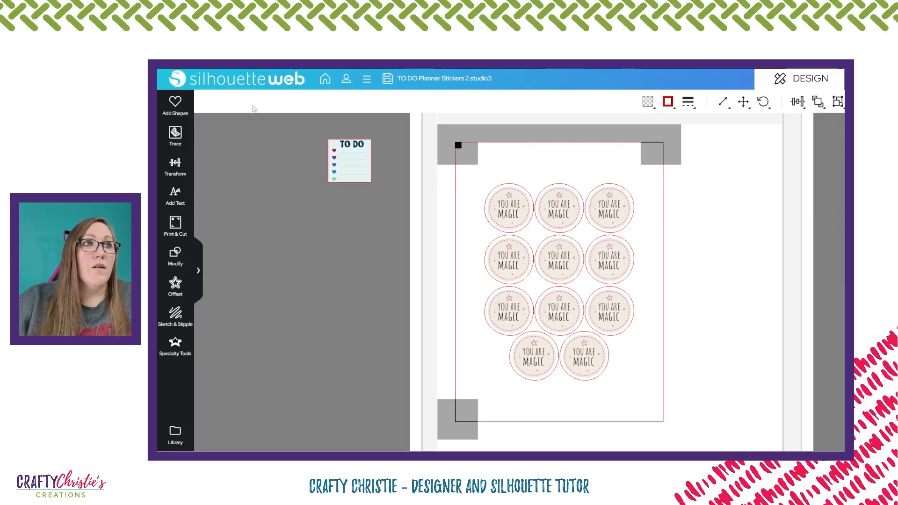
pyautogui.moveTo(478, 172); pyautogui.dragTo(653, 415)
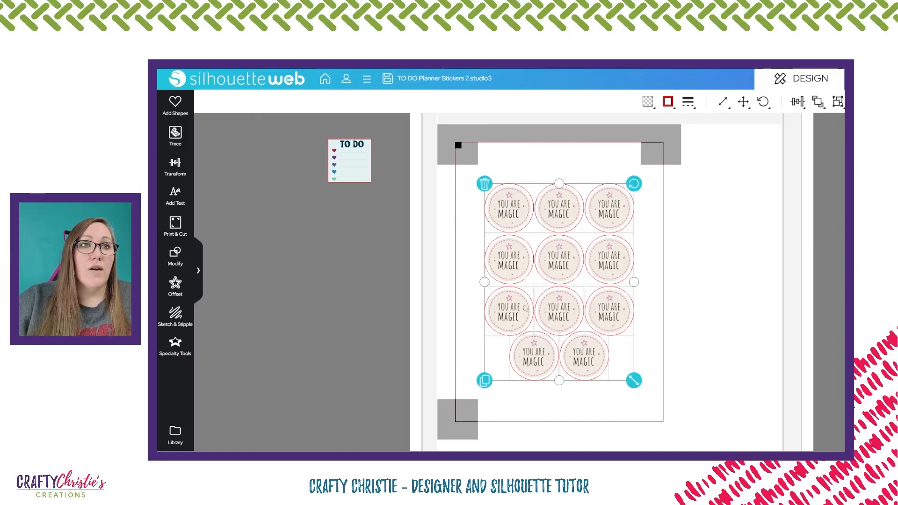
pyautogui.click(484, 184)
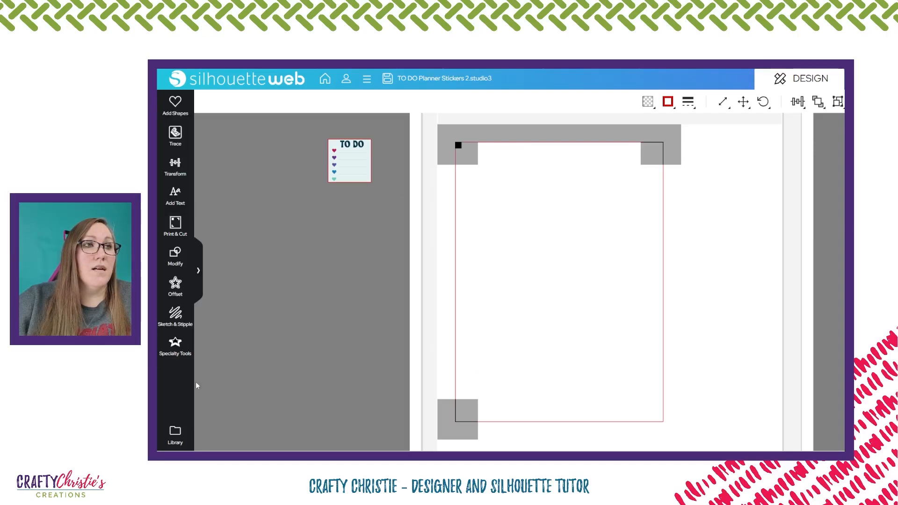
# Step: Look through the Add Shapes, Trace and Transform & Replicate tools
pyautogui.click(182, 110)
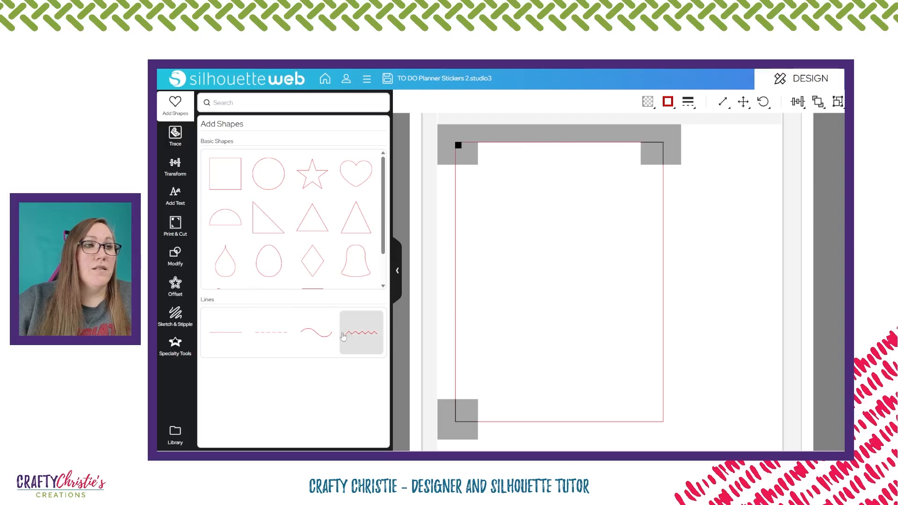
pyautogui.click(175, 136)
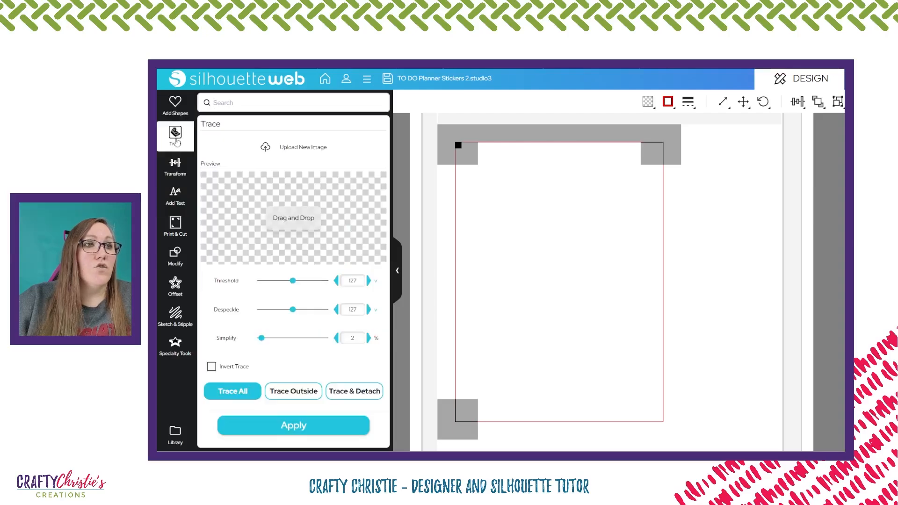
pyautogui.click(175, 169)
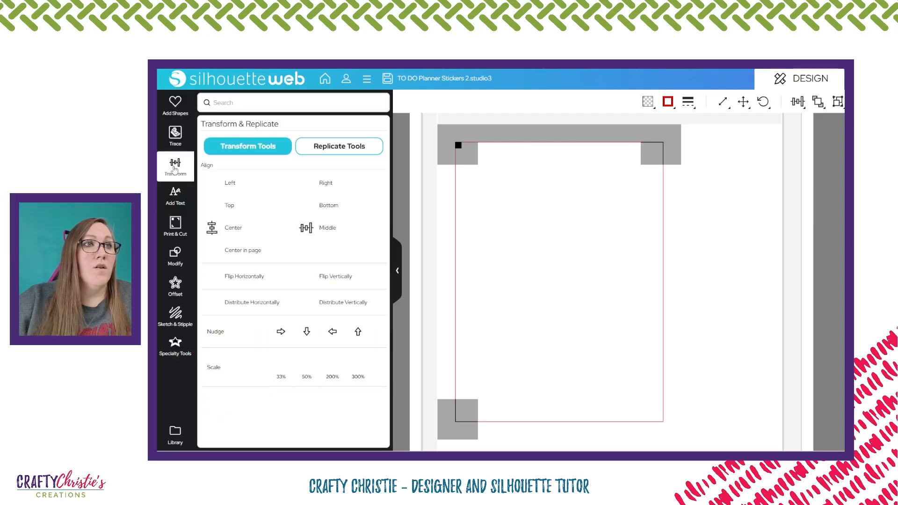
# Step: Browse the alphabetical list of web fonts available for adding text, down to the fonts starting with Bl
pyautogui.click(174, 198)
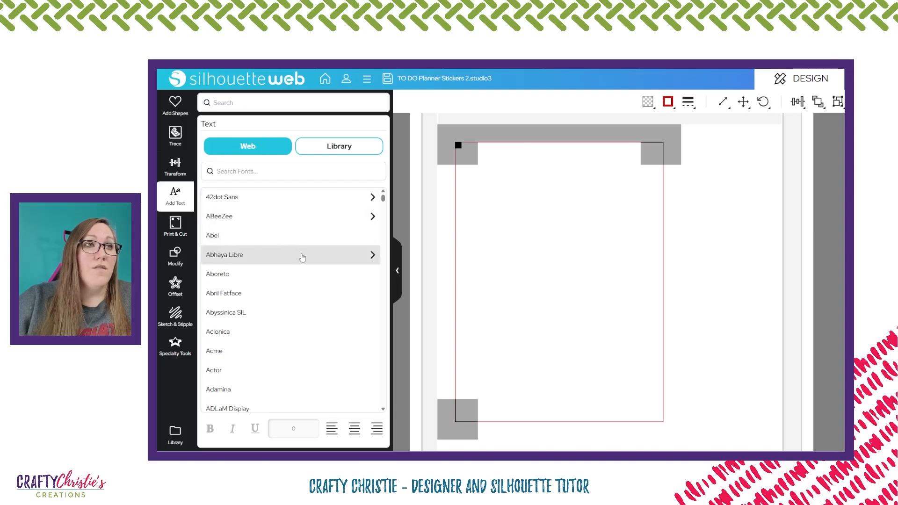
pyautogui.scroll(-7, 302, 257)
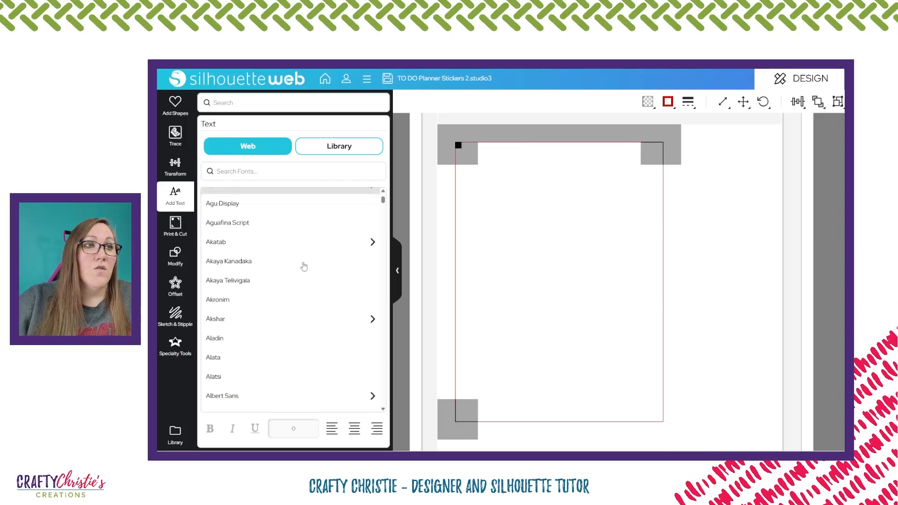
pyautogui.scroll(-6, 304, 267)
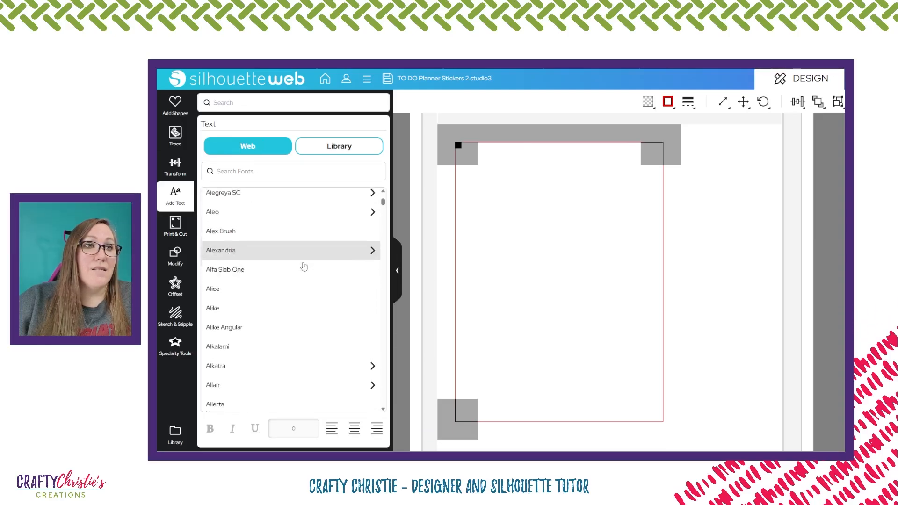
pyautogui.scroll(-10, 304, 267)
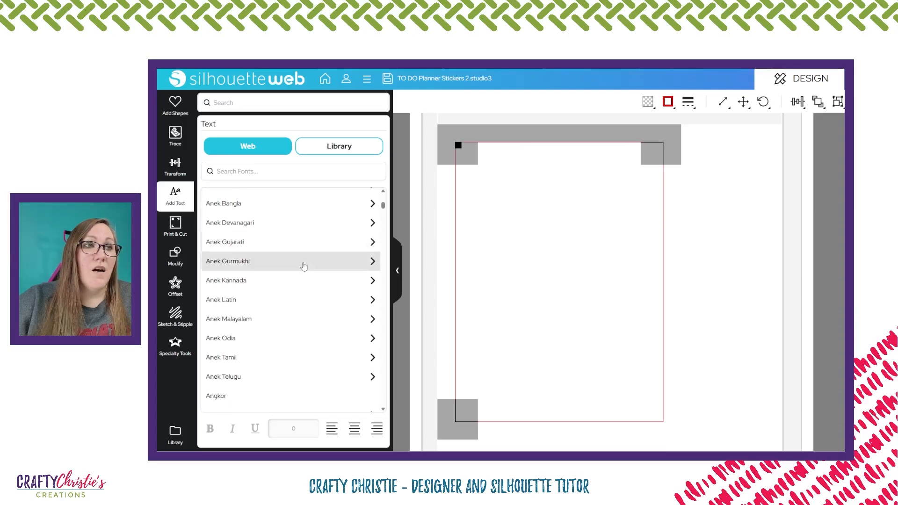
pyautogui.scroll(-8, 304, 266)
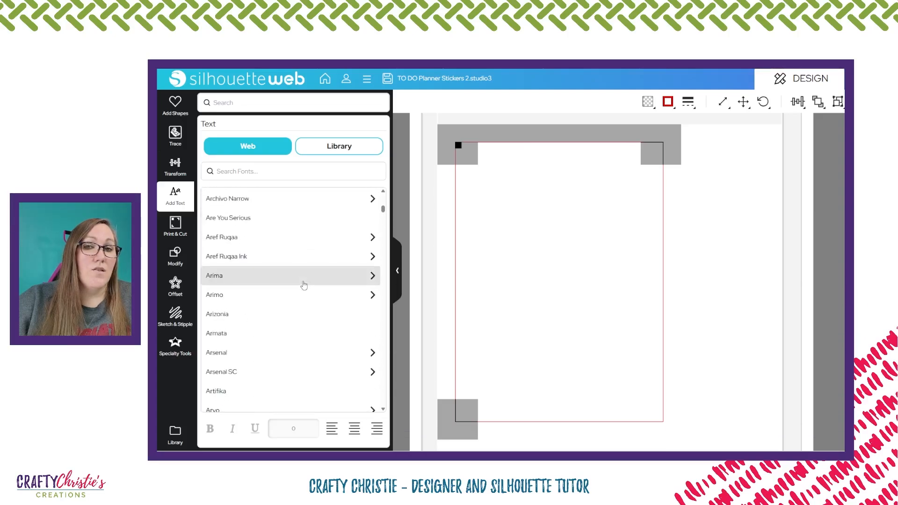
pyautogui.scroll(-10, 304, 286)
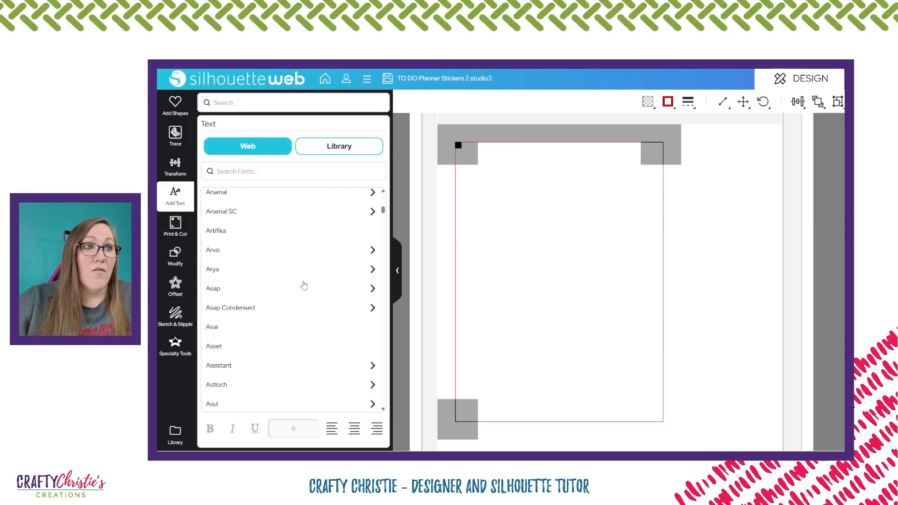
pyautogui.scroll(-10, 304, 287)
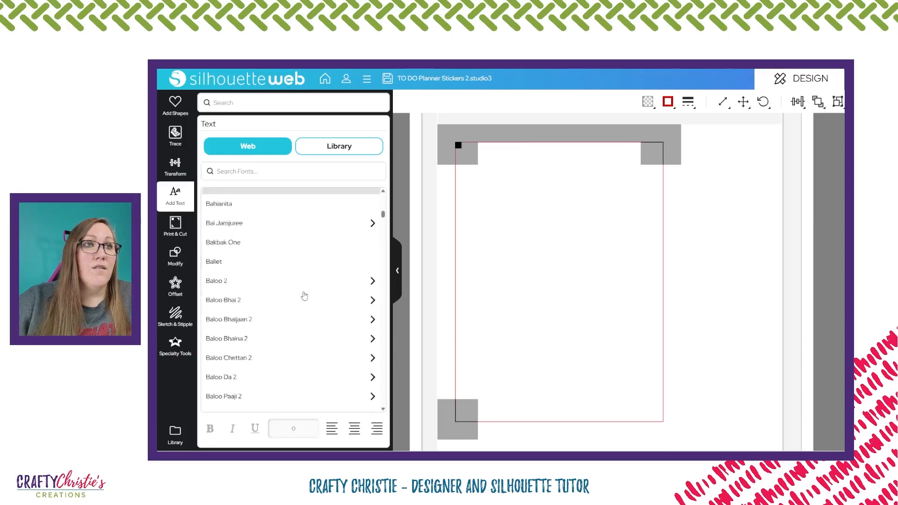
pyautogui.scroll(-10, 286, 328)
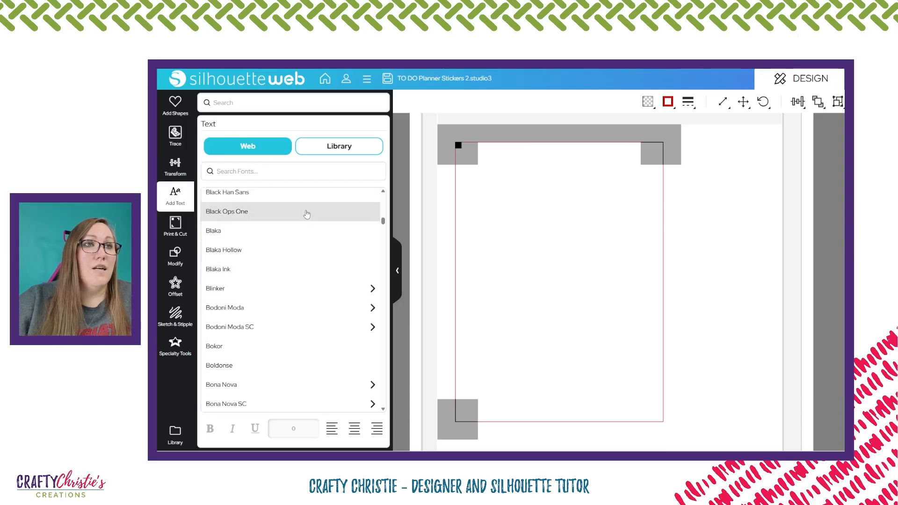
# Step: Add the default New Text in the Blaka font and move it inside the upper part of the registration mark area
pyautogui.click(242, 234)
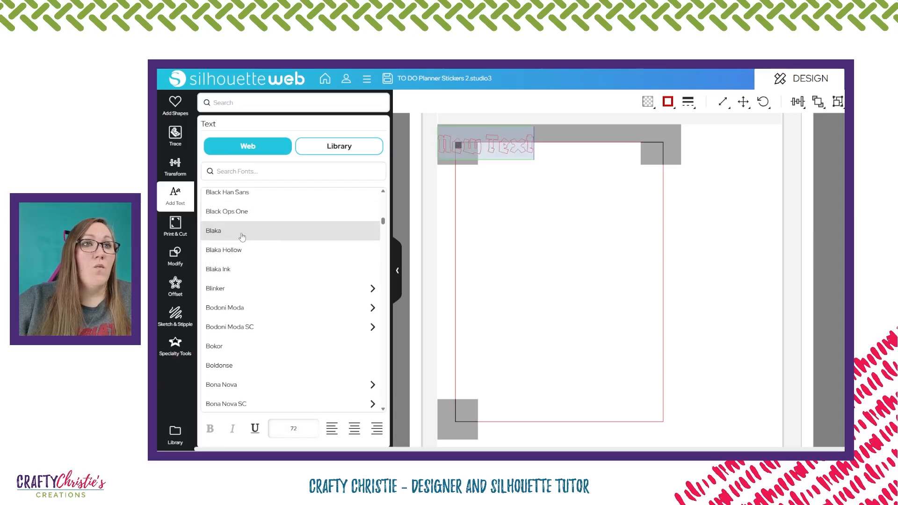
pyautogui.click(509, 168)
pyautogui.click(494, 149)
pyautogui.moveTo(492, 152); pyautogui.dragTo(534, 230)
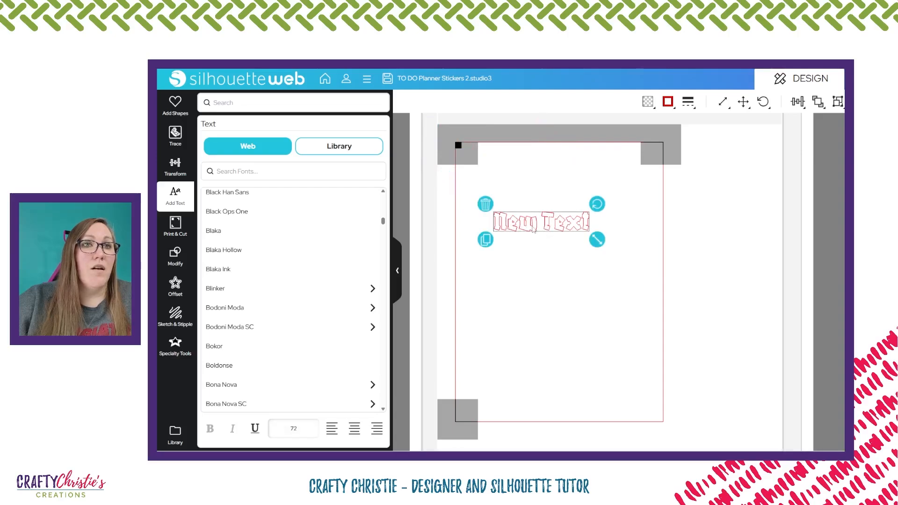
# Step: Change the font of the New Text object to Bodoni Moda in the Medium style
pyautogui.click(291, 308)
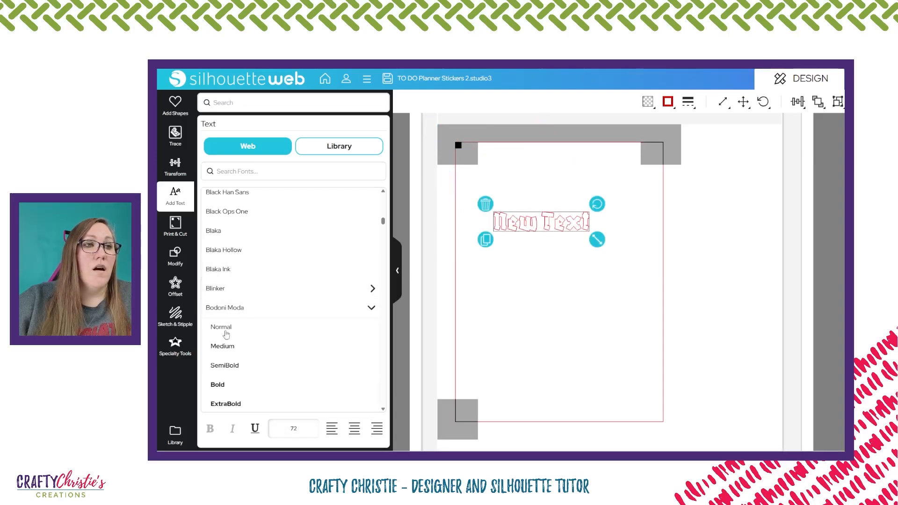
pyautogui.click(223, 329)
pyautogui.click(225, 347)
pyautogui.scroll(-6, 272, 315)
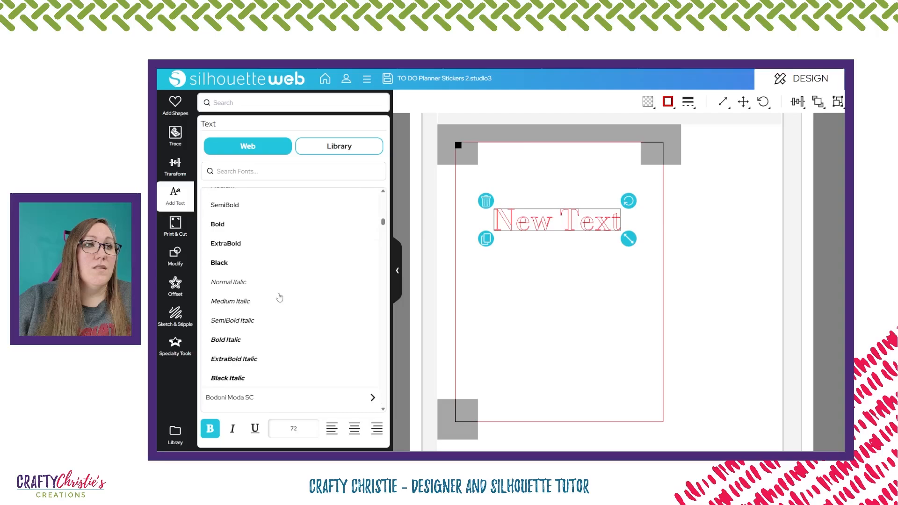
# Step: Browse further web fonts and apply the LW Sparkling font from the library to the New Text object
pyautogui.click(242, 356)
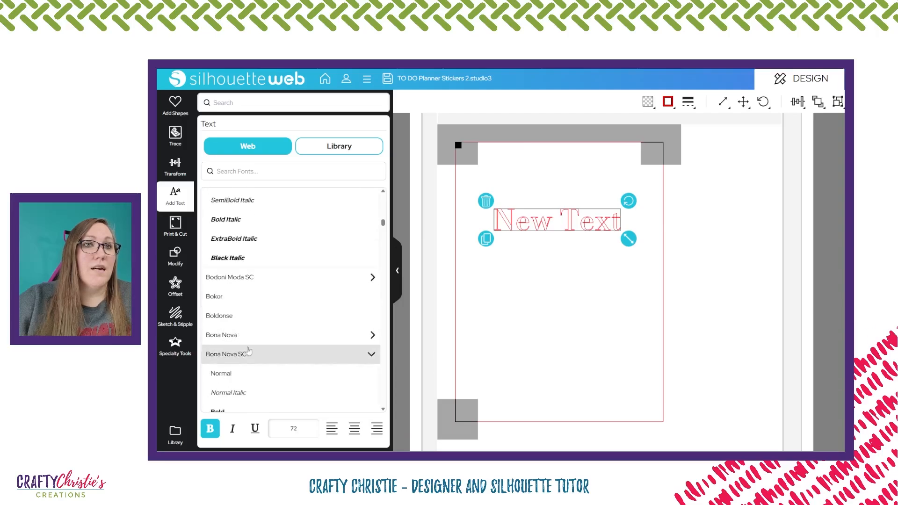
pyautogui.scroll(-15, 261, 323)
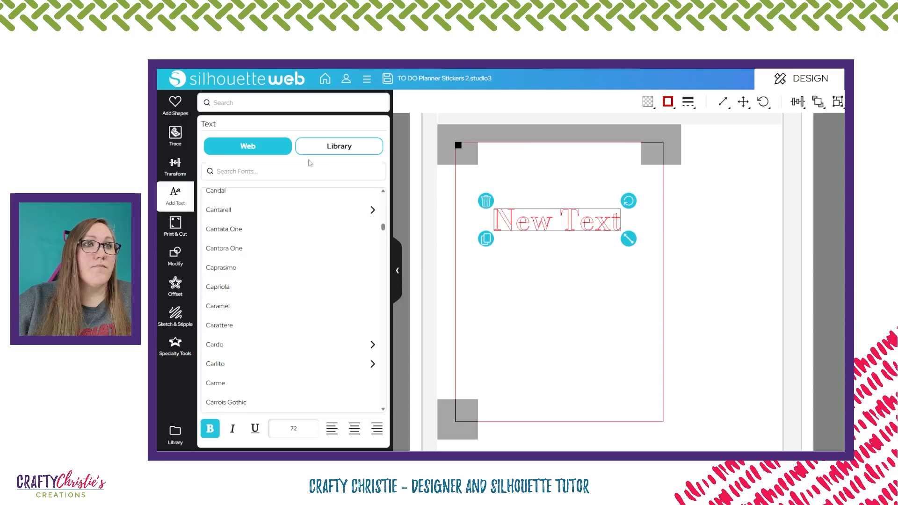
pyautogui.click(344, 148)
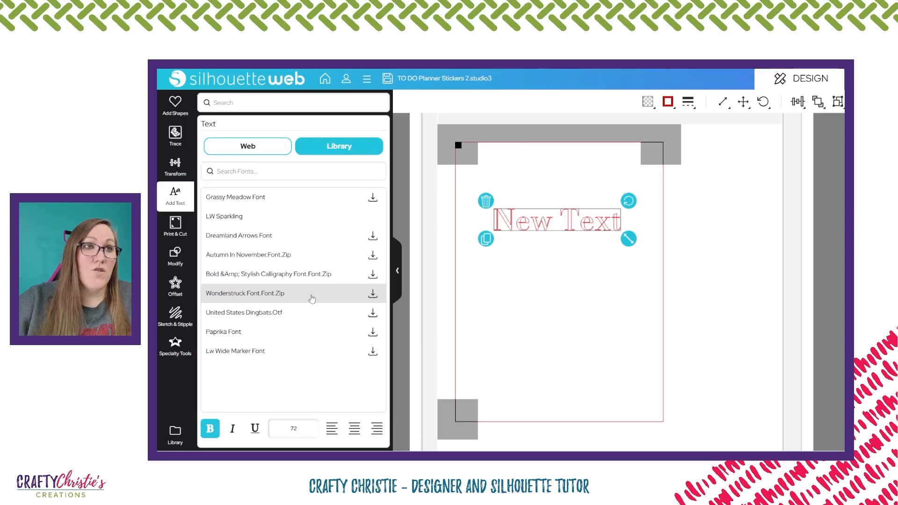
pyautogui.click(281, 224)
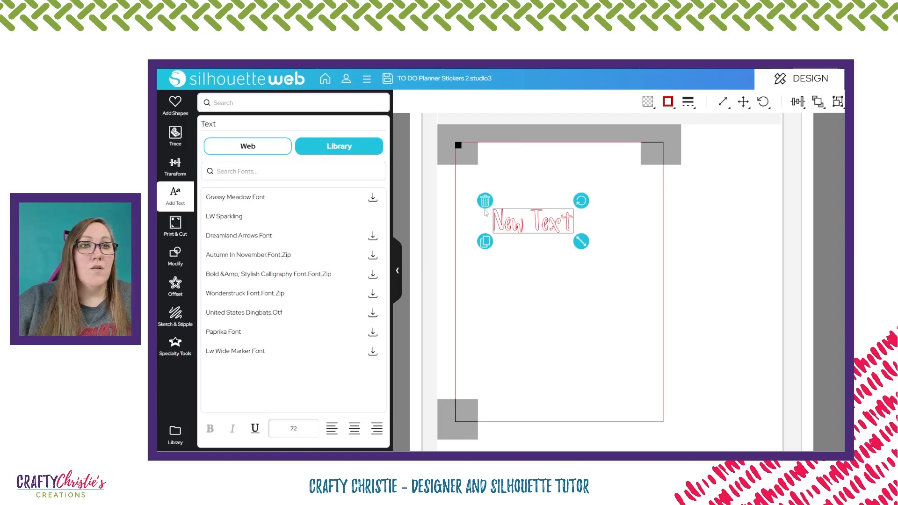
# Step: Duplicate the New Text object, delete the copy and select the original text again
pyautogui.click(486, 243)
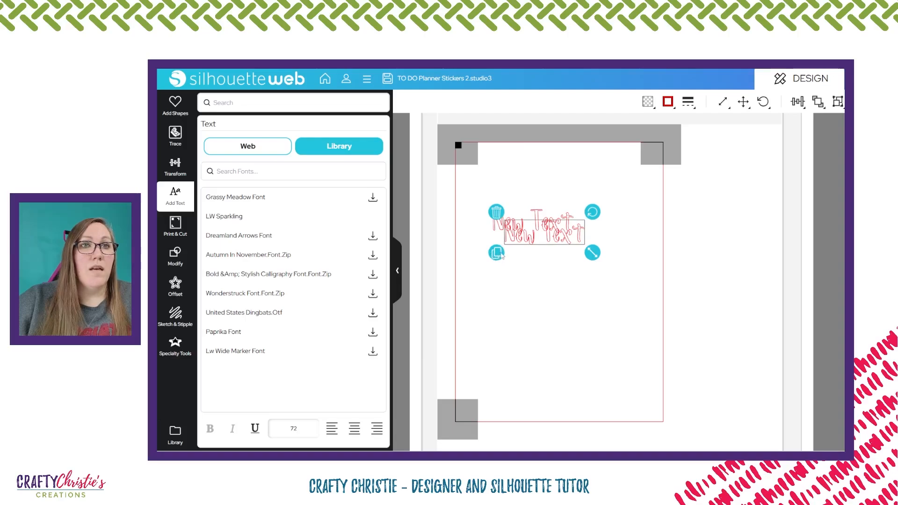
pyautogui.click(494, 213)
pyautogui.click(531, 229)
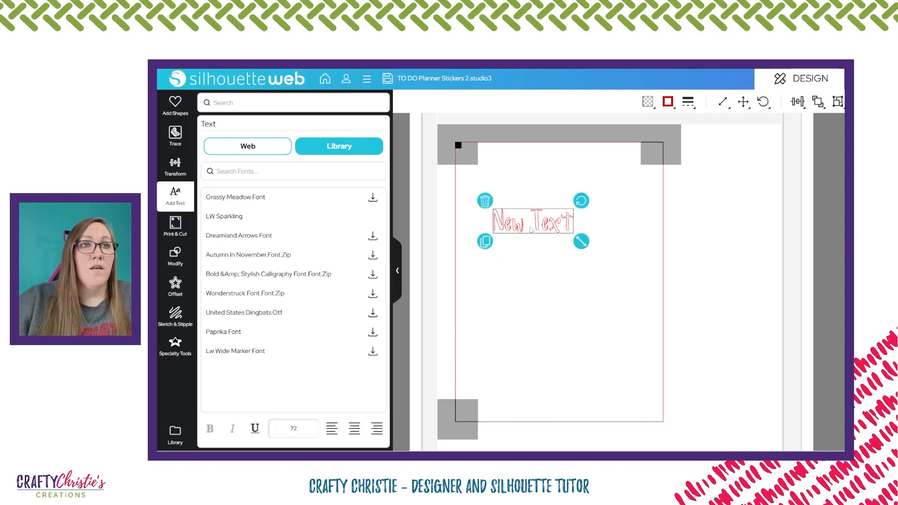
# Step: Try rotating the New Text object and enlarging it to about 75.9 pt, and delete it from the page
pyautogui.moveTo(582, 199)
pyautogui.mouseDown()
pyautogui.moveTo(507, 157)
pyautogui.moveTo(467, 243)
pyautogui.moveTo(493, 287)
pyautogui.moveTo(621, 282)
pyautogui.moveTo(593, 200)
pyautogui.mouseUp()
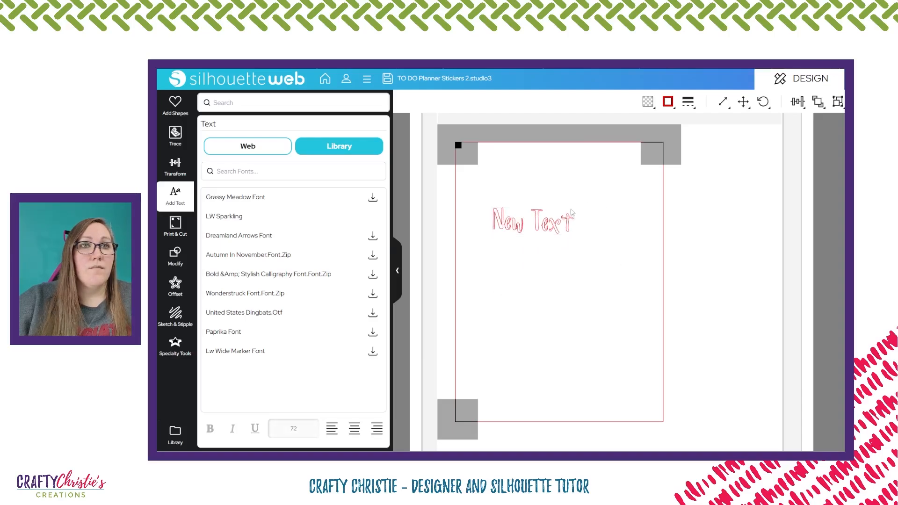
pyautogui.click(566, 219)
pyautogui.moveTo(582, 245)
pyautogui.mouseDown()
pyautogui.moveTo(632, 262)
pyautogui.moveTo(570, 236)
pyautogui.moveTo(590, 258)
pyautogui.mouseUp()
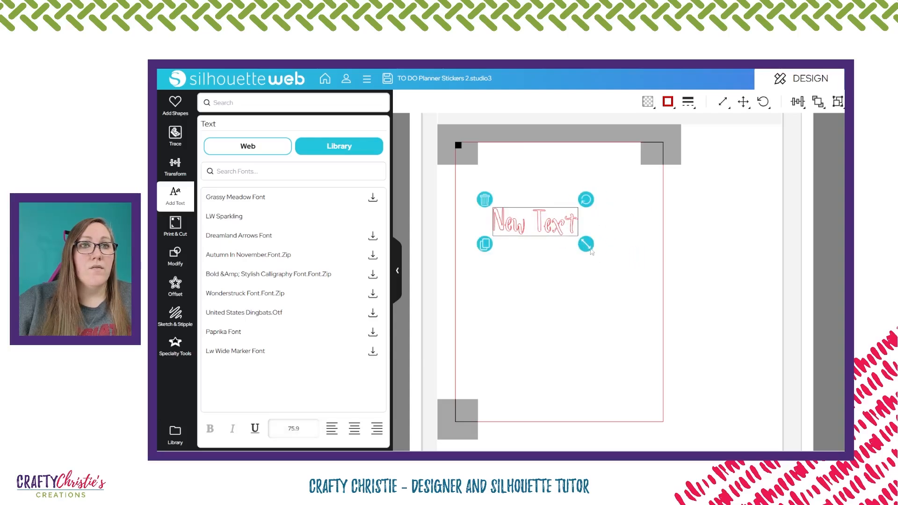
pyautogui.click(487, 201)
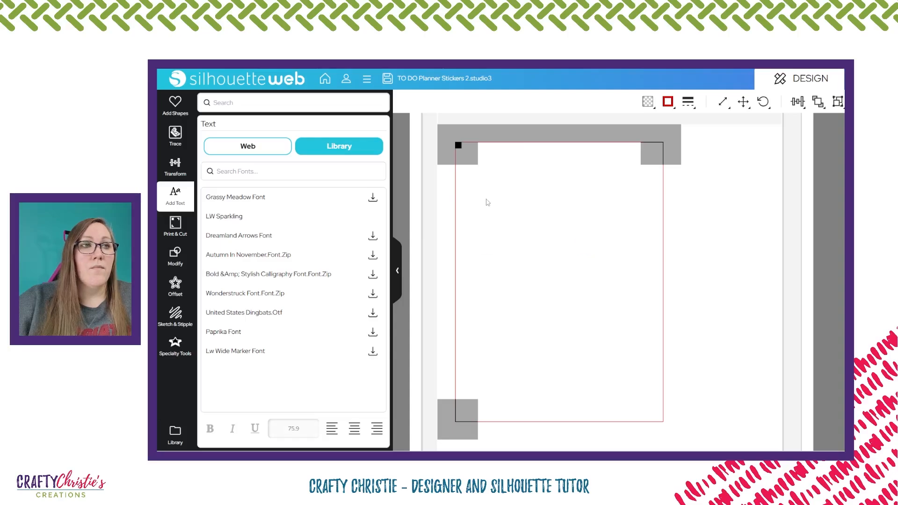
# Step: Set the registration marks to a length of 0.197 inch and an inset of 0.394 inch
pyautogui.click(176, 230)
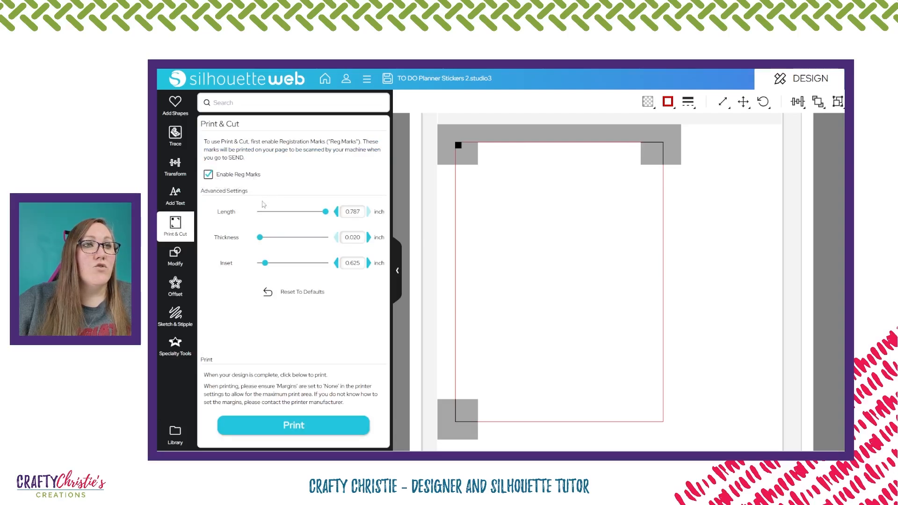
pyautogui.moveTo(325, 212); pyautogui.dragTo(257, 268)
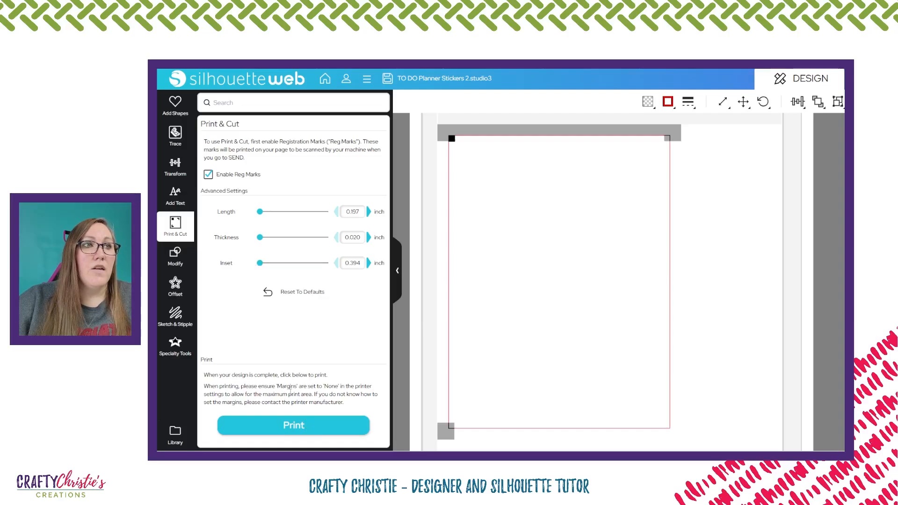
# Step: Look through the Modify, Offset, Sketch & Stipple and Specialty Tools options
pyautogui.click(176, 256)
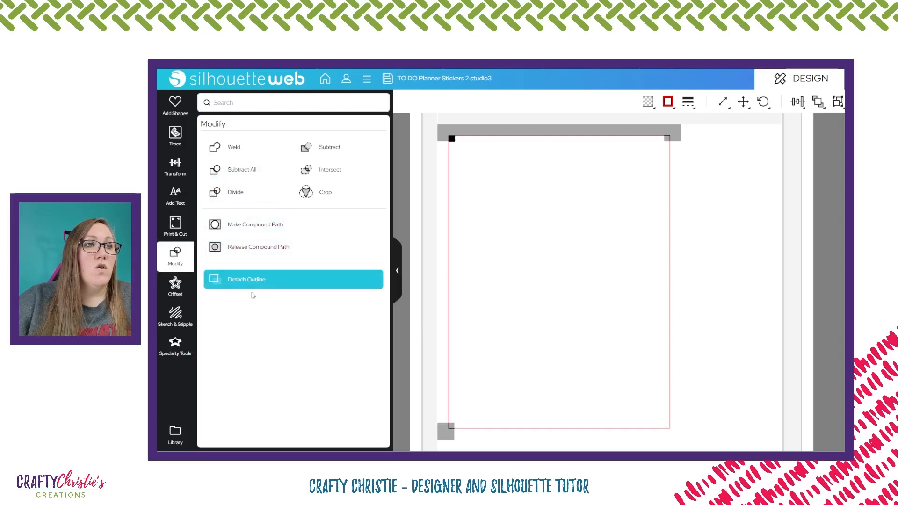
pyautogui.click(170, 288)
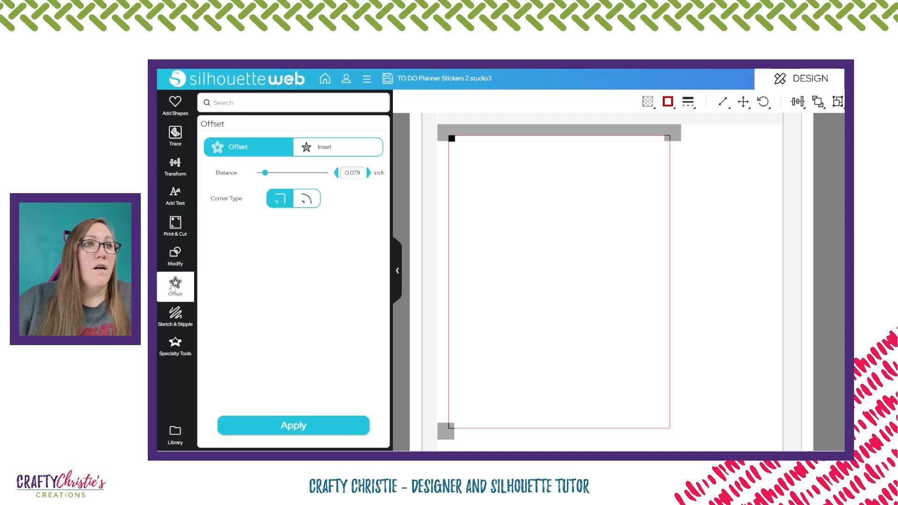
pyautogui.click(182, 325)
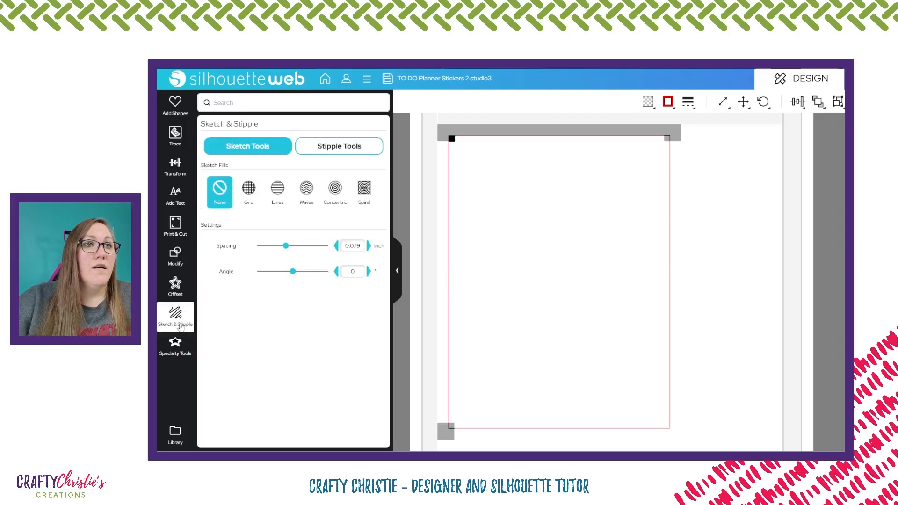
pyautogui.click(182, 350)
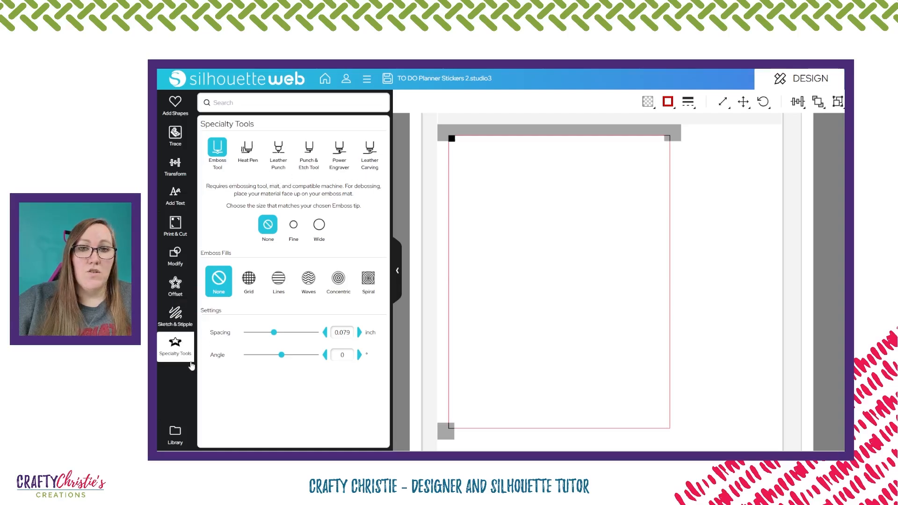
# Step: View the User Designs folder in the library and recheck the Print & Cut settings before returning to the full canvas
pyautogui.click(175, 435)
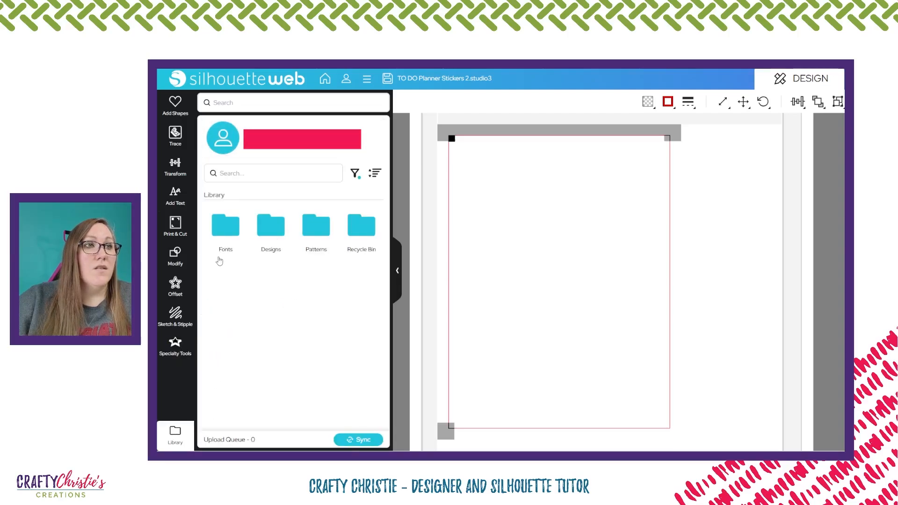
pyautogui.click(271, 227)
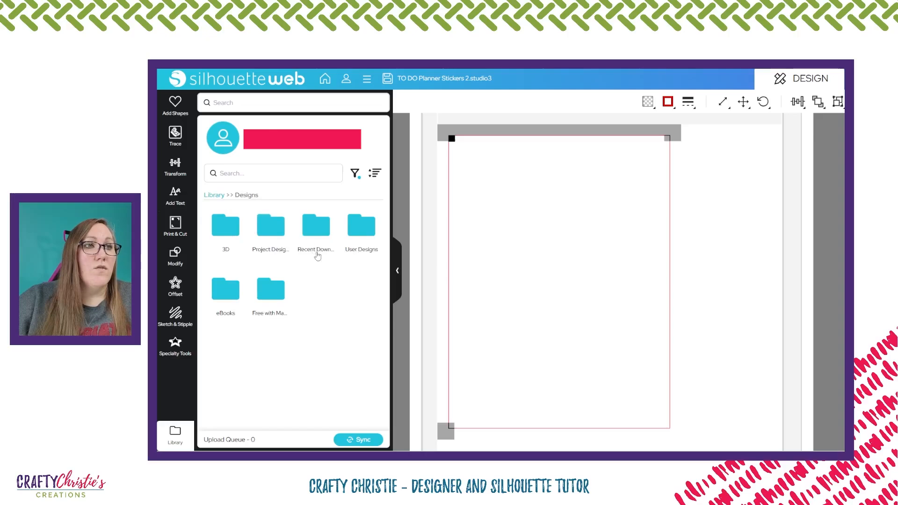
pyautogui.click(365, 225)
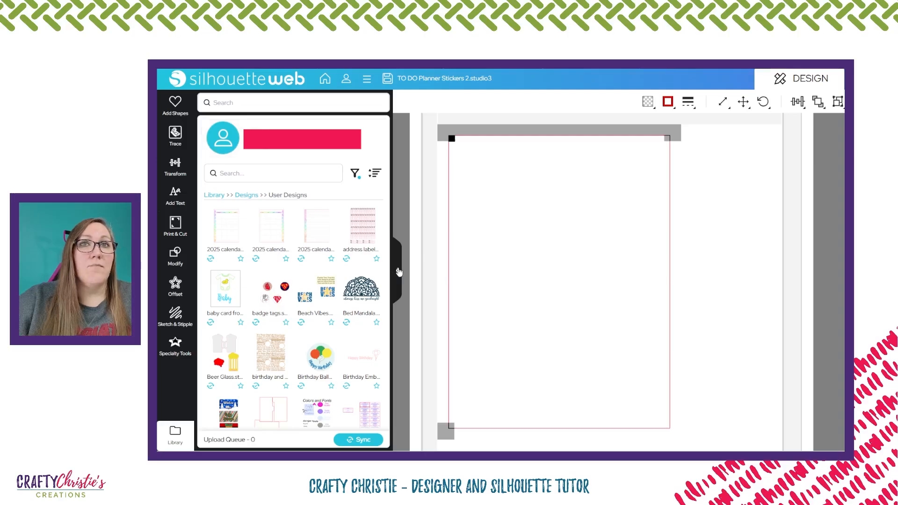
pyautogui.click(180, 228)
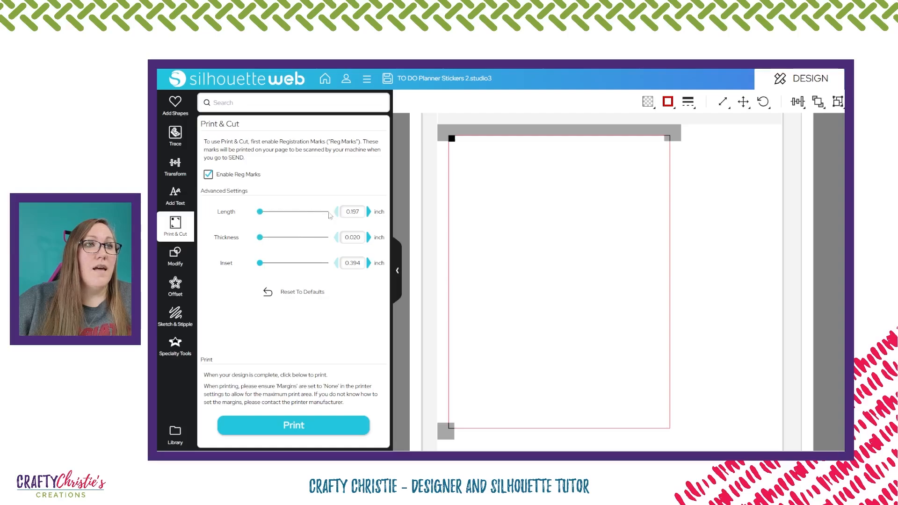
pyautogui.click(395, 270)
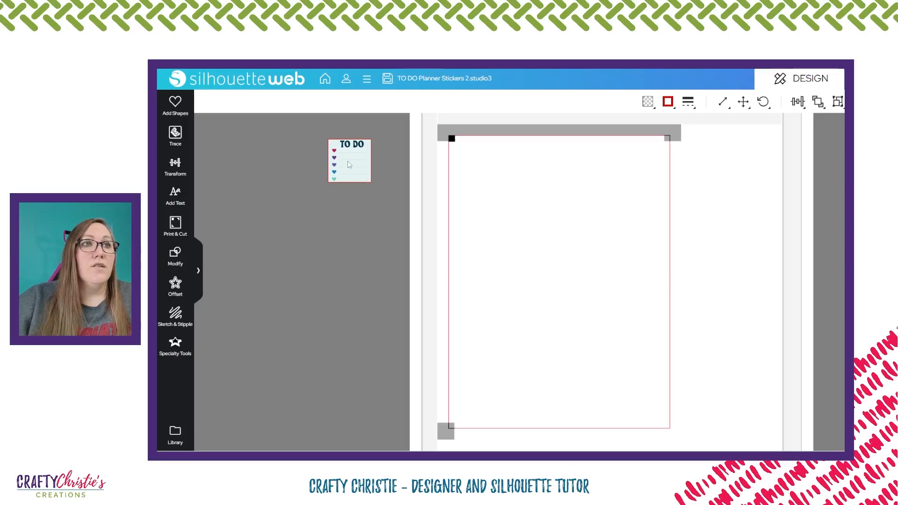
# Step: Move the TO DO sticker into the print area's upper-left corner, at about X 0.70 and Y 0.75 inch, and view the align and arrange options
pyautogui.moveTo(349, 165); pyautogui.dragTo(479, 172)
pyautogui.click(548, 181)
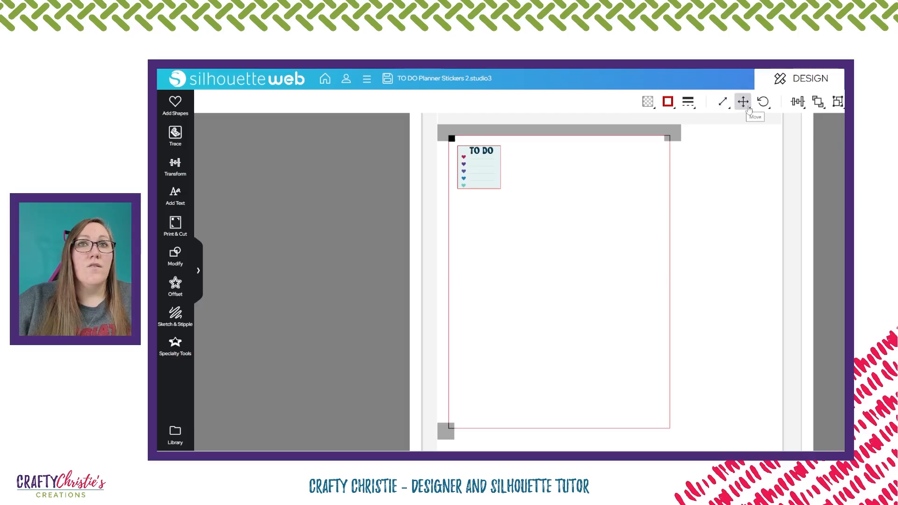
pyautogui.click(800, 111)
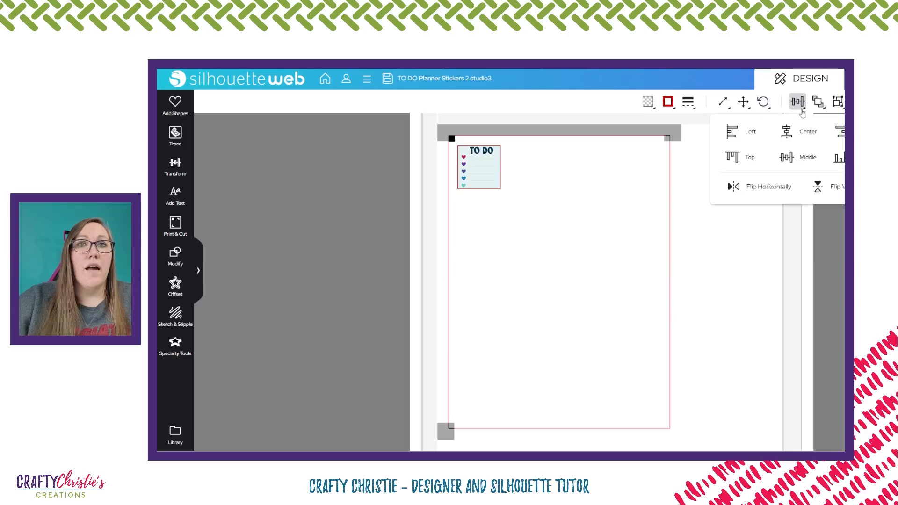
pyautogui.click(820, 107)
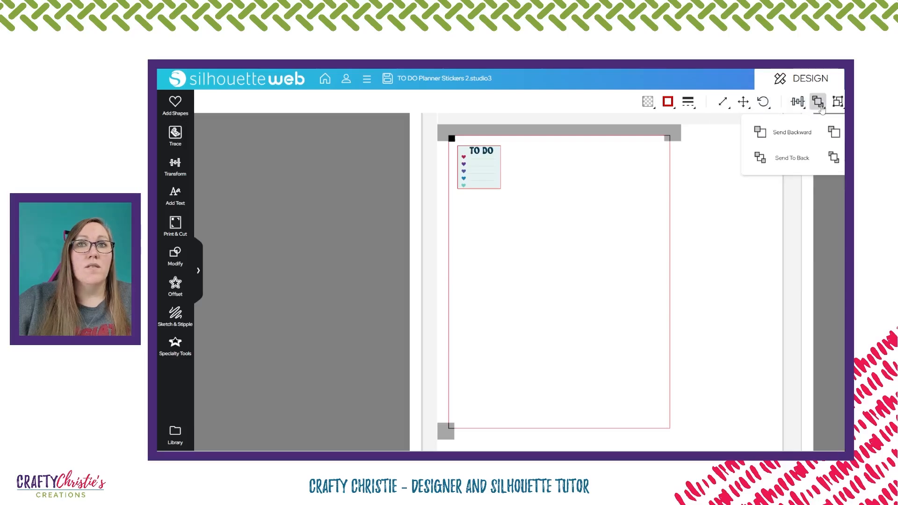
pyautogui.click(838, 105)
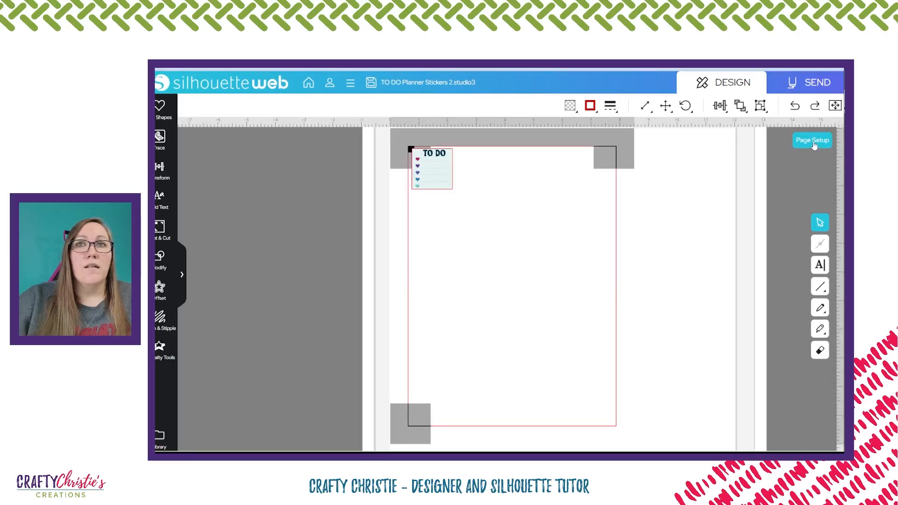
# Step: Review the page and grid settings, switching the ruler off and on and the grid on and off
pyautogui.click(812, 142)
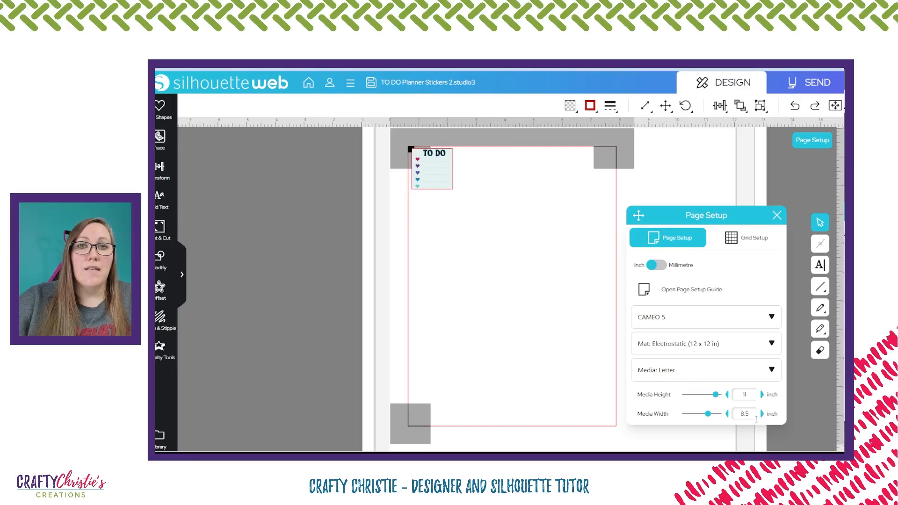
pyautogui.click(746, 239)
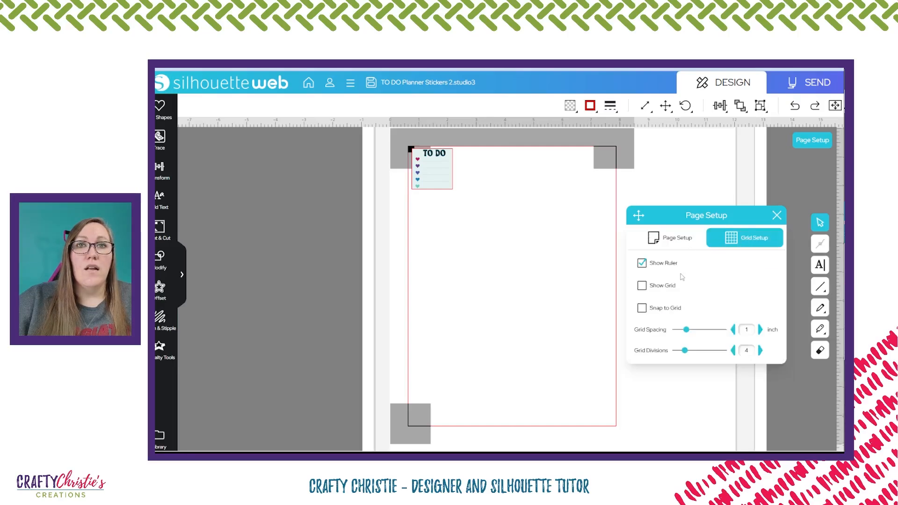
pyautogui.click(642, 263)
pyautogui.click(642, 263)
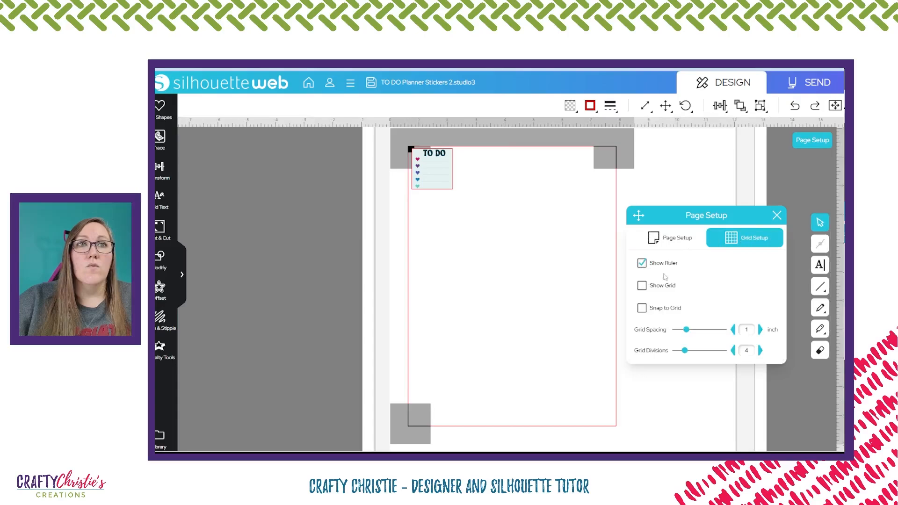
pyautogui.click(642, 285)
pyautogui.click(643, 286)
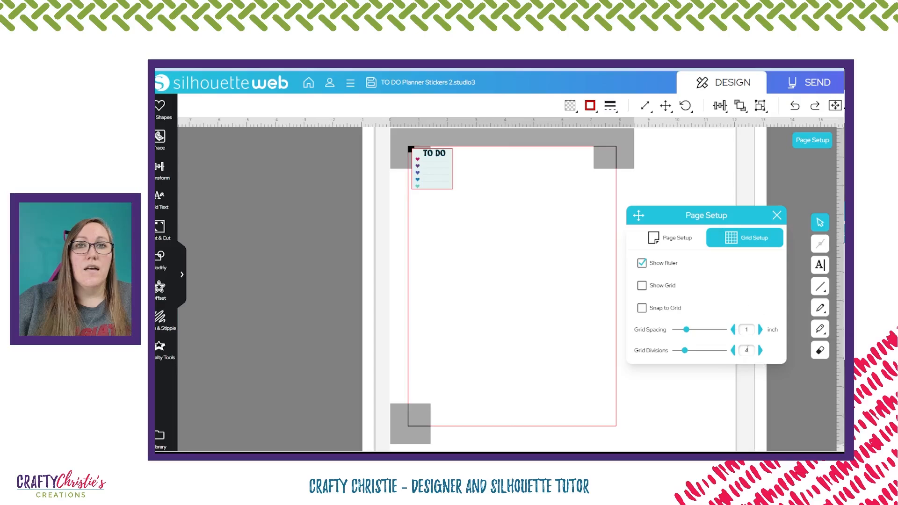
pyautogui.click(776, 216)
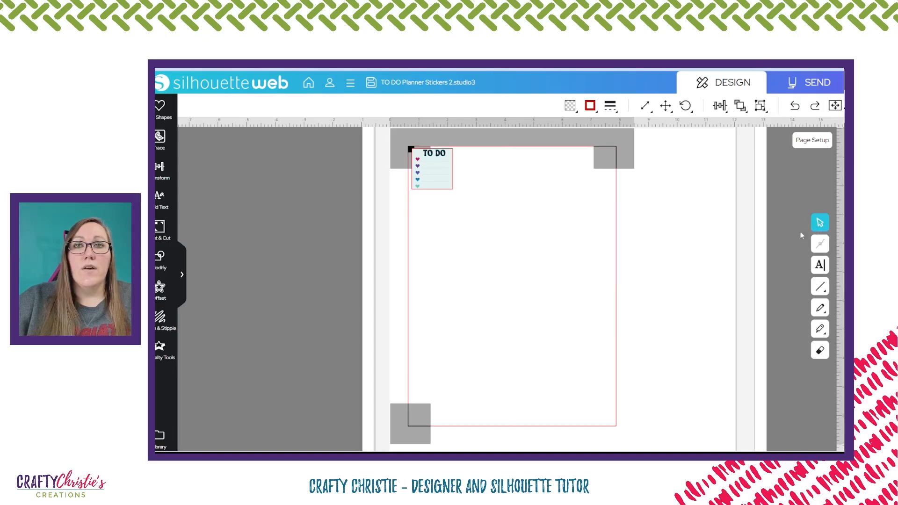
# Step: Try the point editing tool on the sticker and place a New Text object beside the page with the Text tool
pyautogui.rightClick(821, 245)
pyautogui.press('Escape')
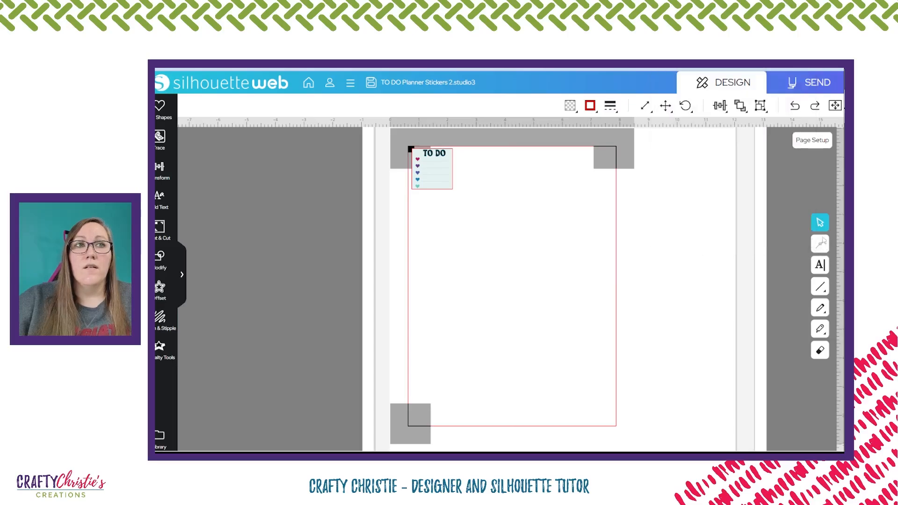
pyautogui.click(445, 183)
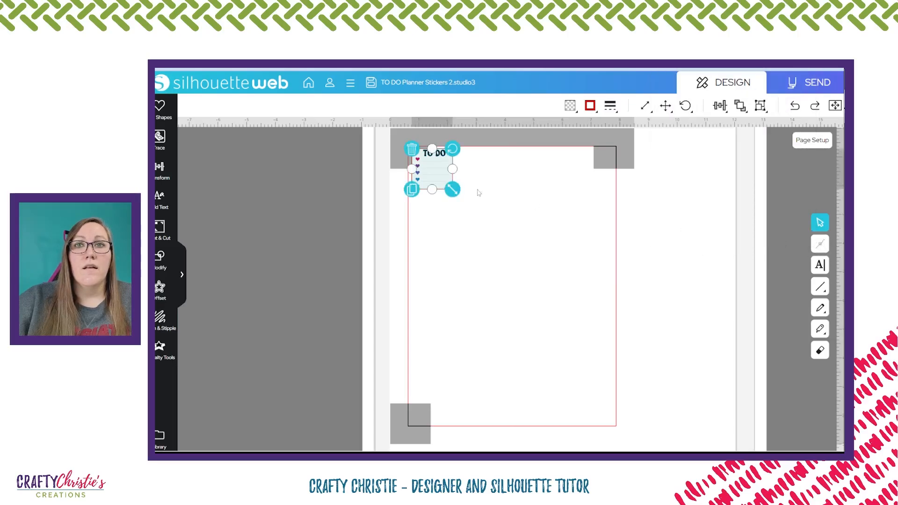
pyautogui.click(819, 266)
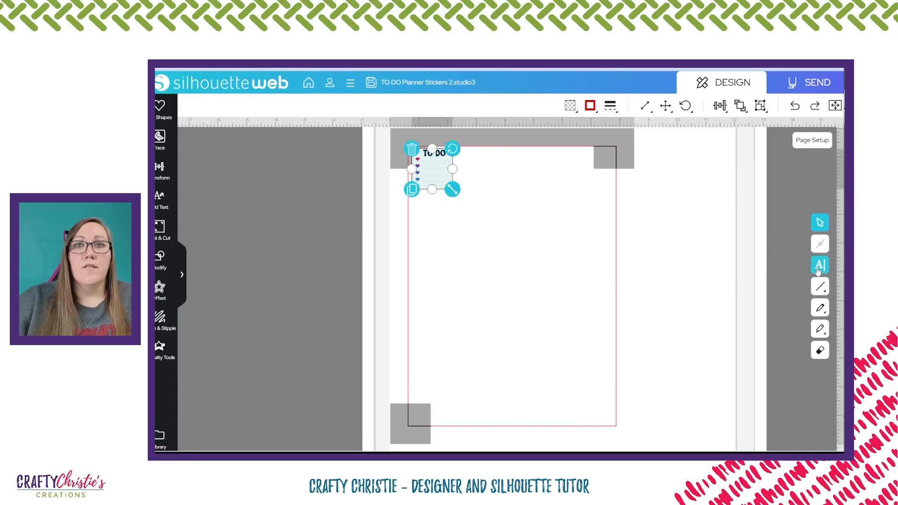
pyautogui.click(752, 244)
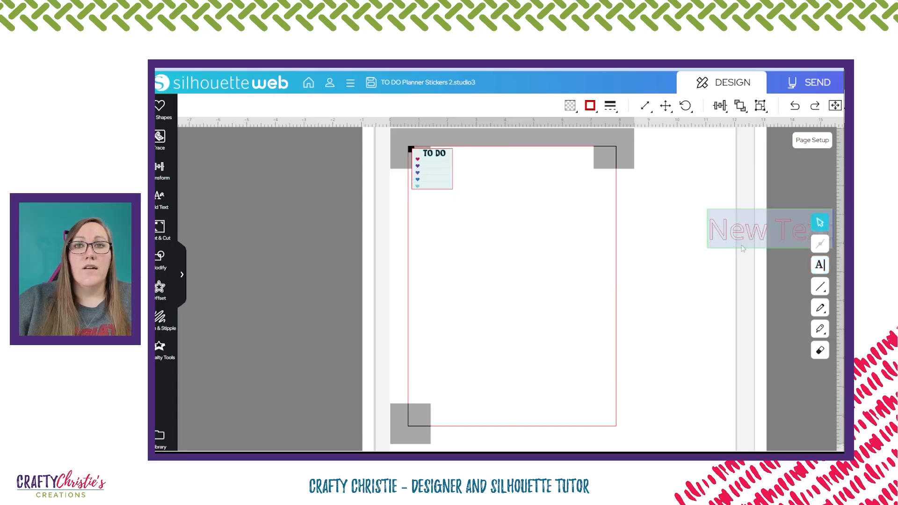
# Step: Look through the line, drawing, knife and eraser tools, and remove the New Text object beside the page
pyautogui.click(819, 286)
pyautogui.click(820, 307)
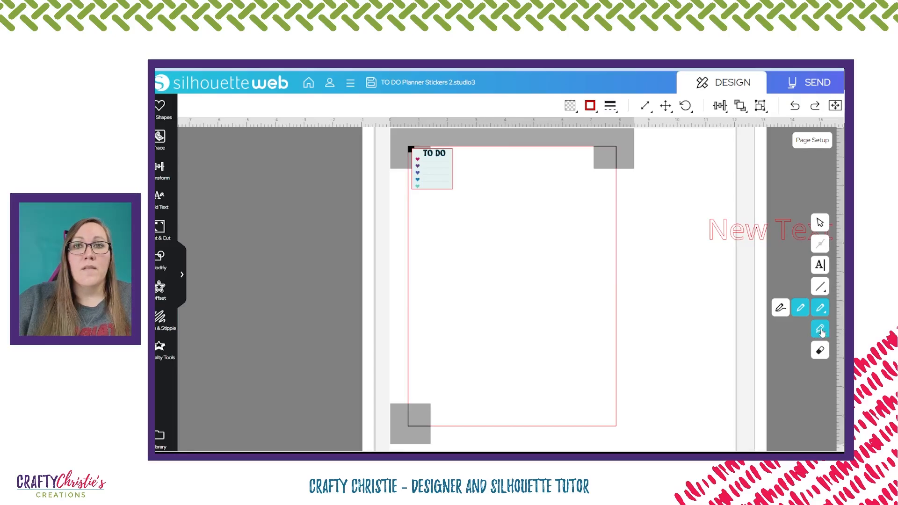
pyautogui.click(821, 330)
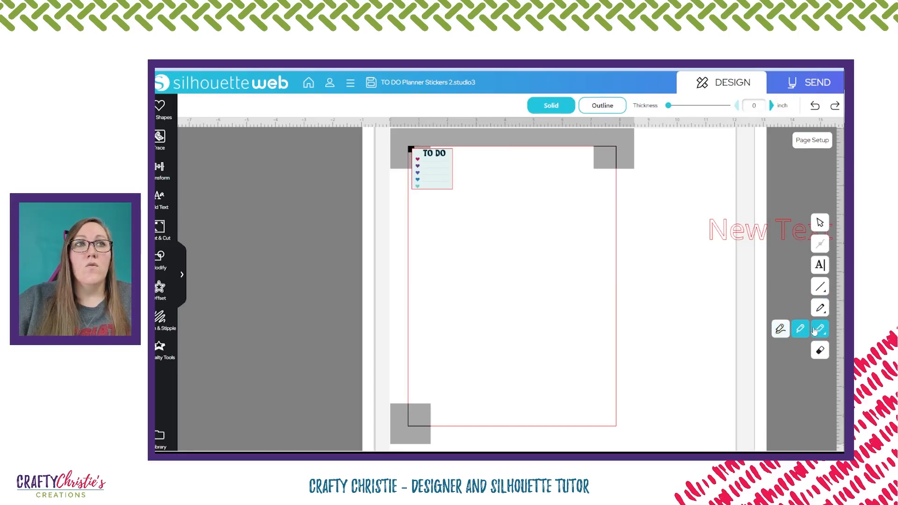
pyautogui.click(820, 352)
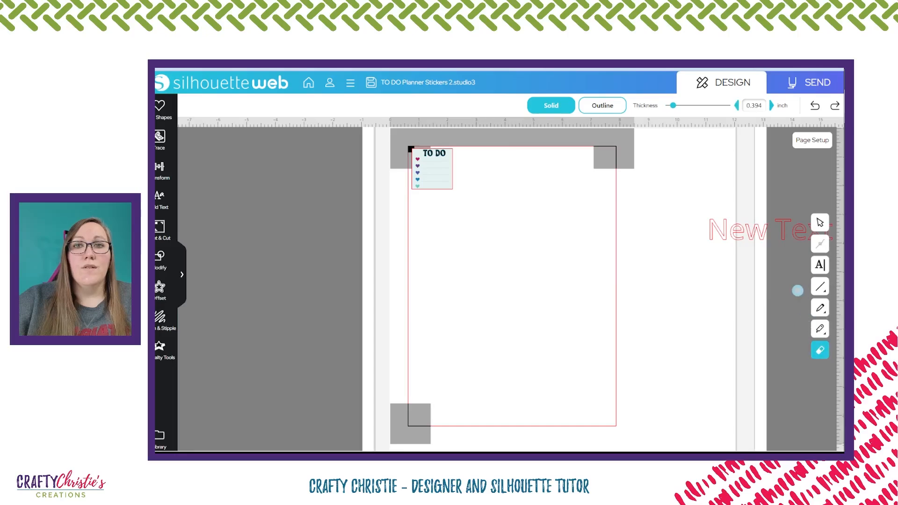
pyautogui.click(820, 222)
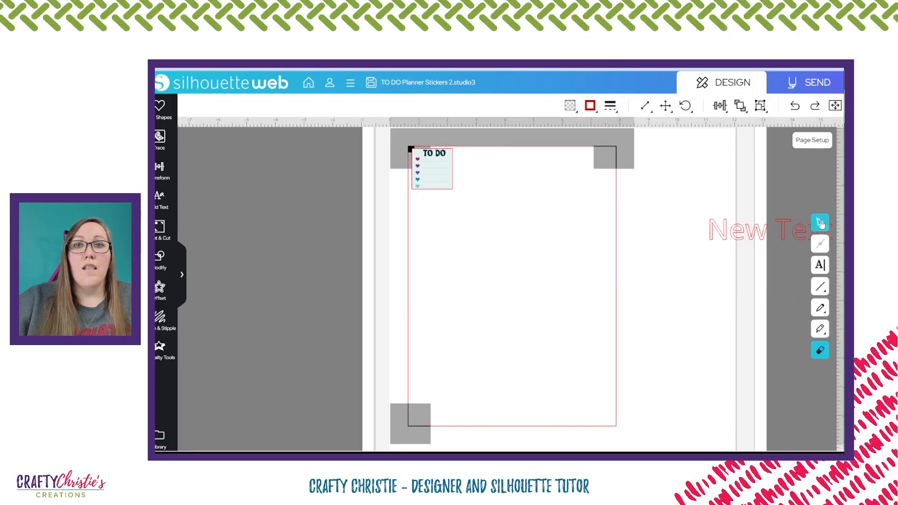
pyautogui.click(752, 236)
pyautogui.click(701, 212)
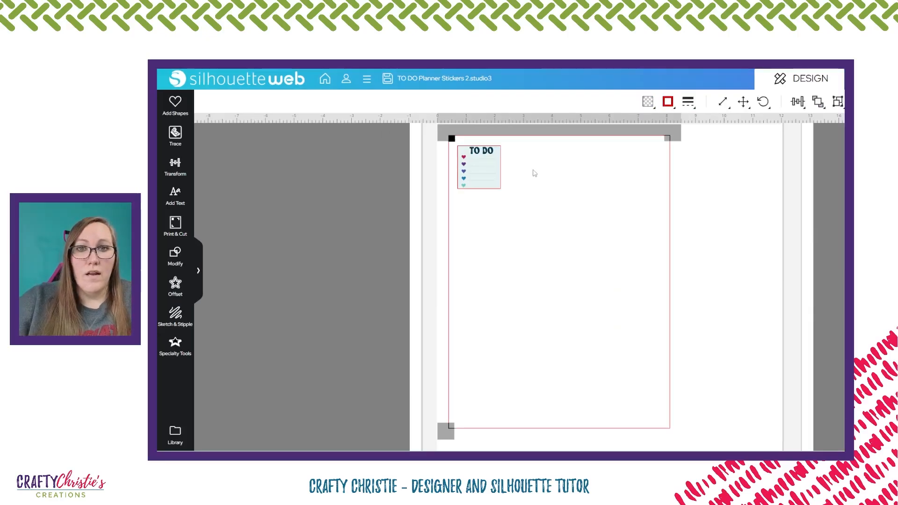
# Step: Select the TO DO sticker and view its align, scale, move and rotate options
pyautogui.click(489, 174)
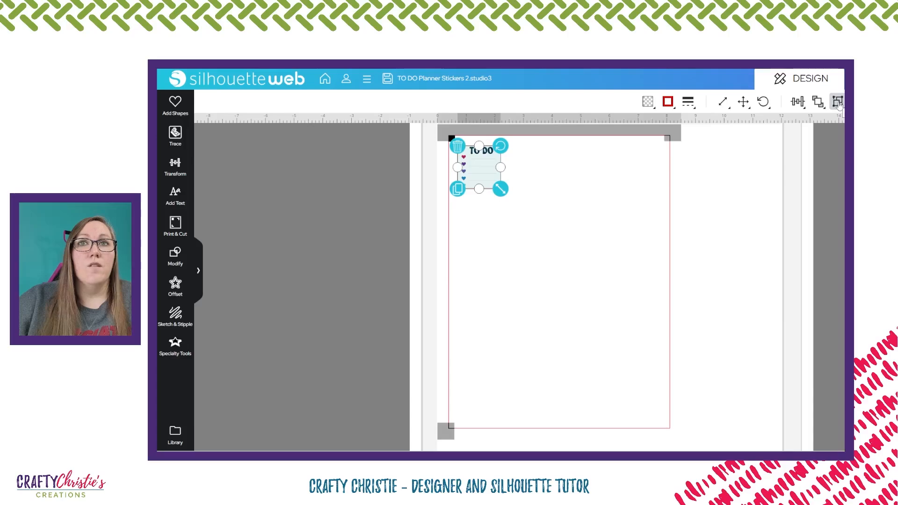
pyautogui.click(799, 104)
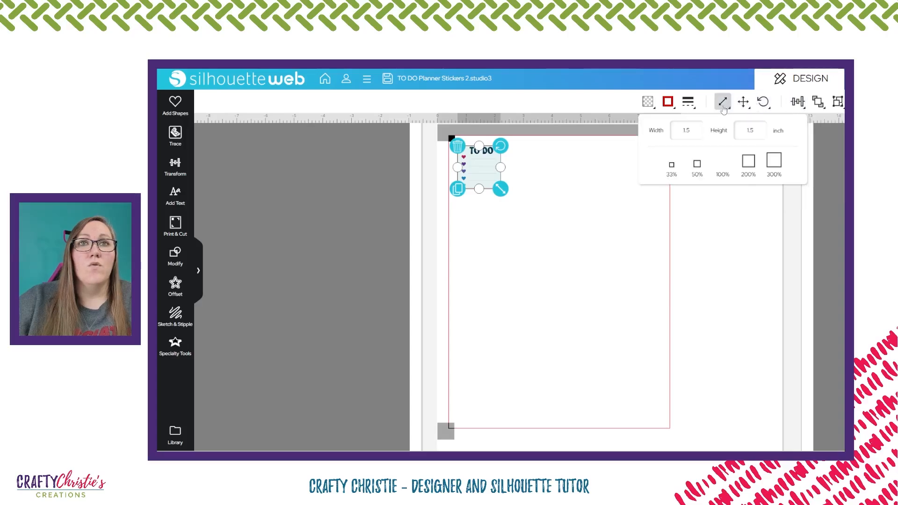
pyautogui.click(743, 102)
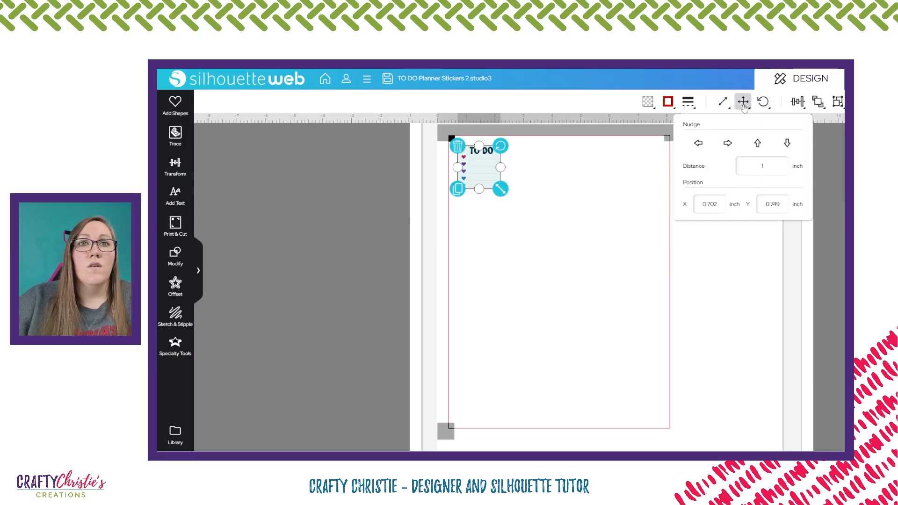
pyautogui.click(764, 102)
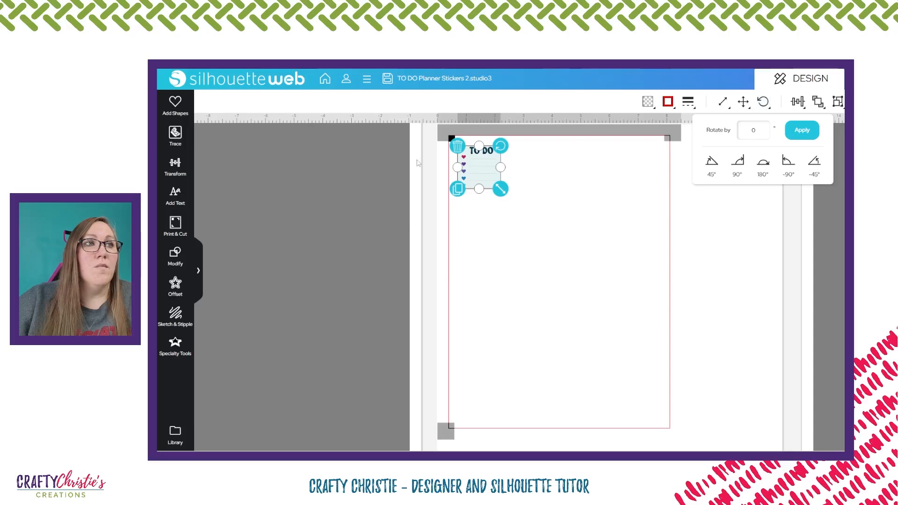
# Step: Fill the page with copies of the TO DO sticker using the Fill Page replicate option, and deselect the copies
pyautogui.click(175, 168)
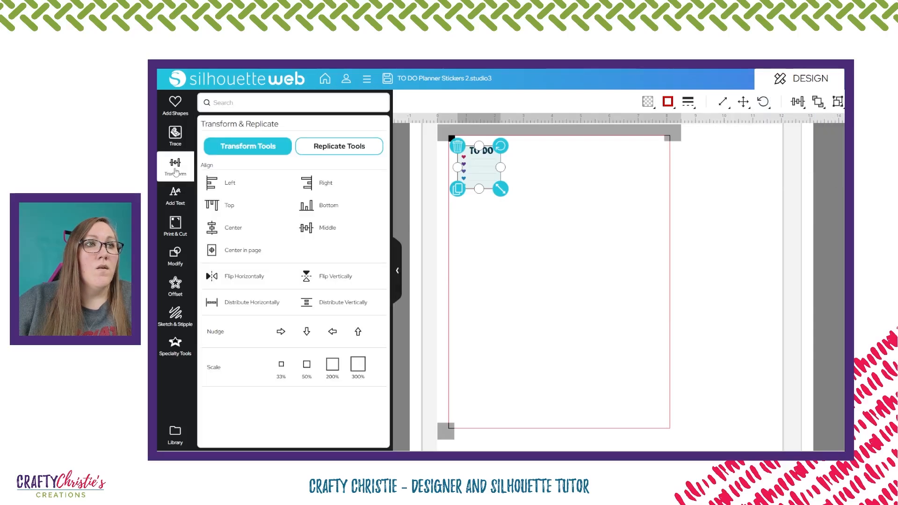
pyautogui.click(348, 149)
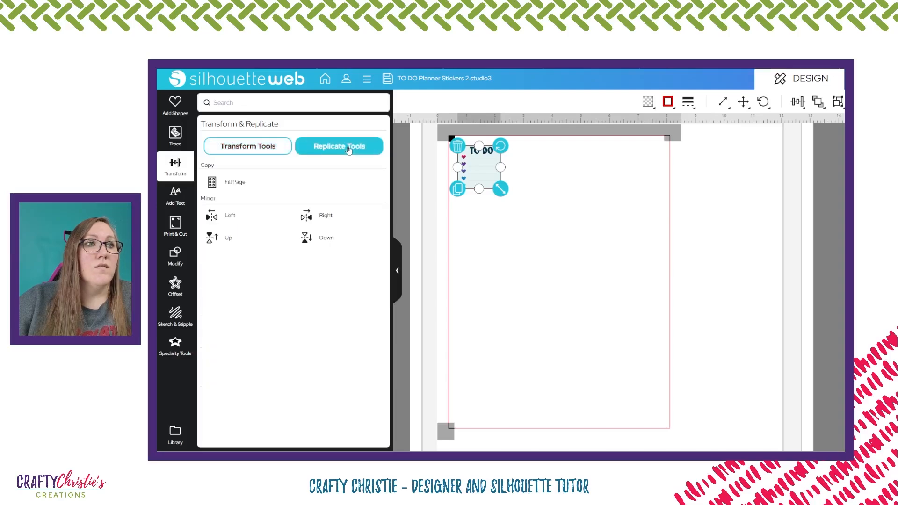
pyautogui.click(262, 182)
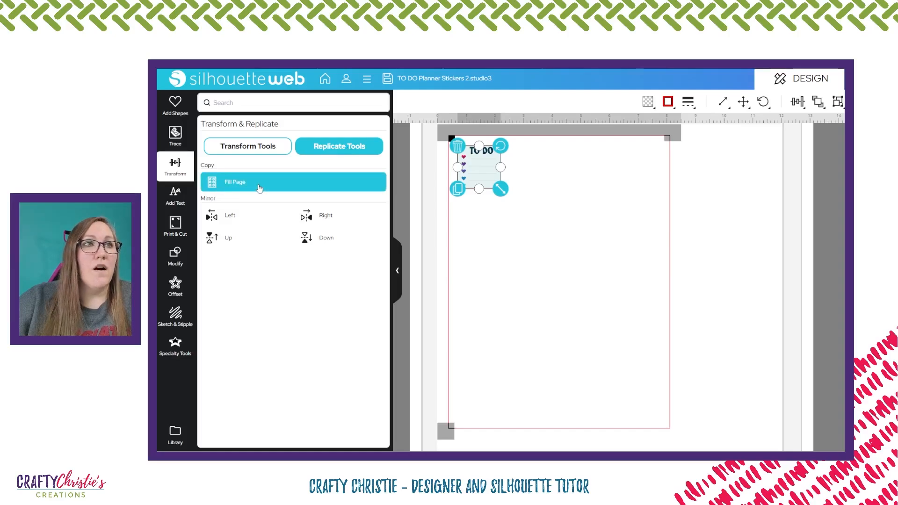
pyautogui.click(255, 188)
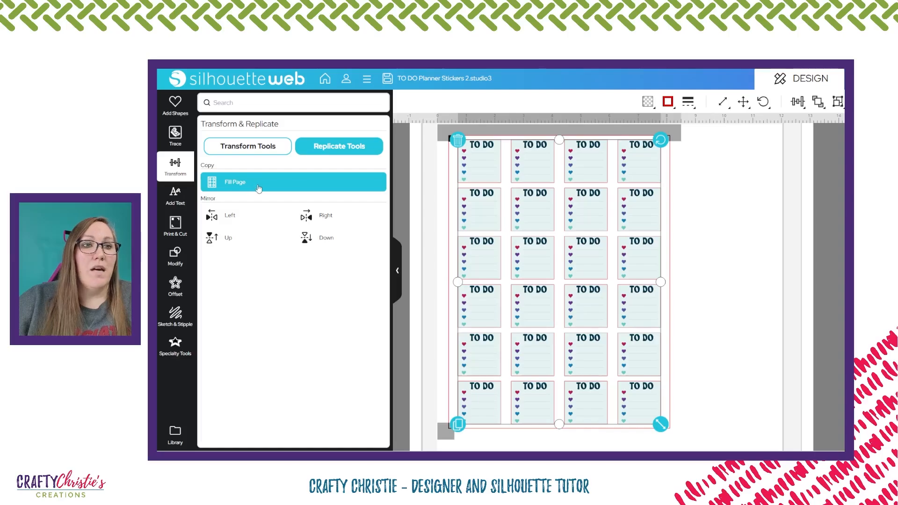
pyautogui.click(399, 267)
pyautogui.click(734, 222)
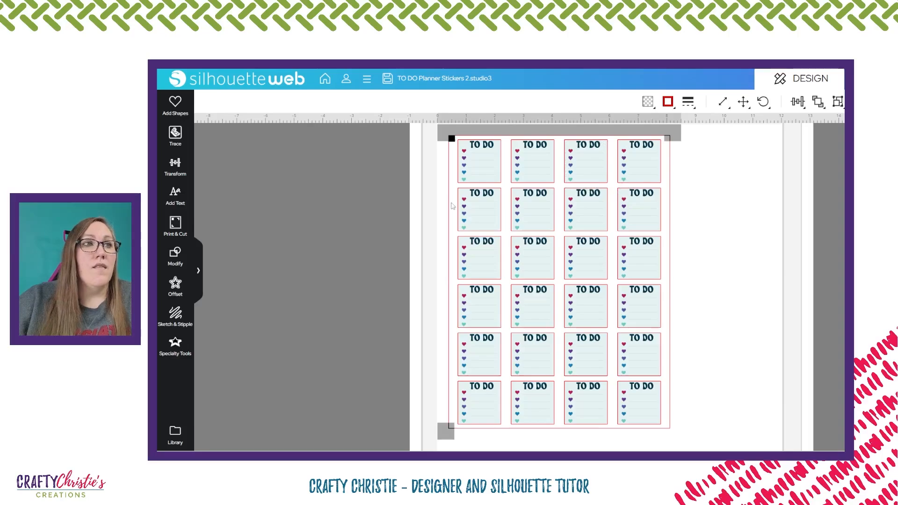
# Step: Start printing the sticker sheet from the Print & Cut settings and set the print colour mode to Color
pyautogui.click(176, 223)
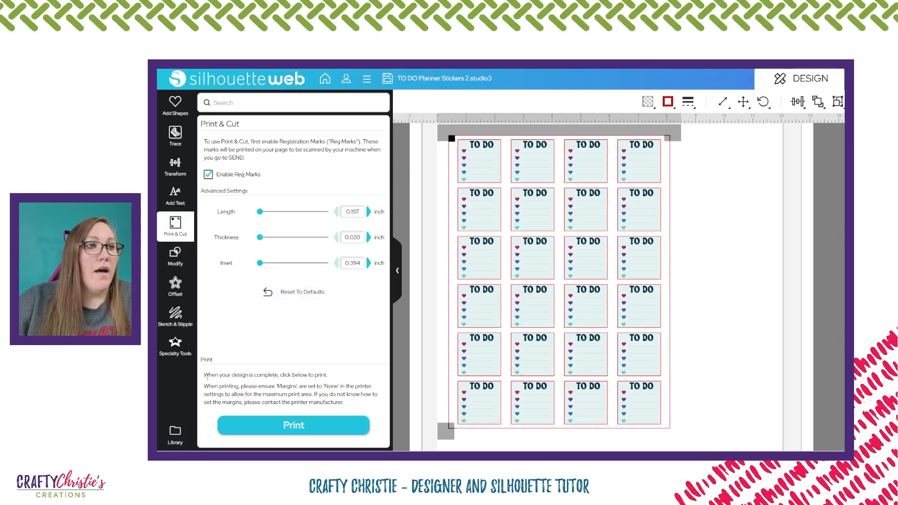
pyautogui.click(302, 426)
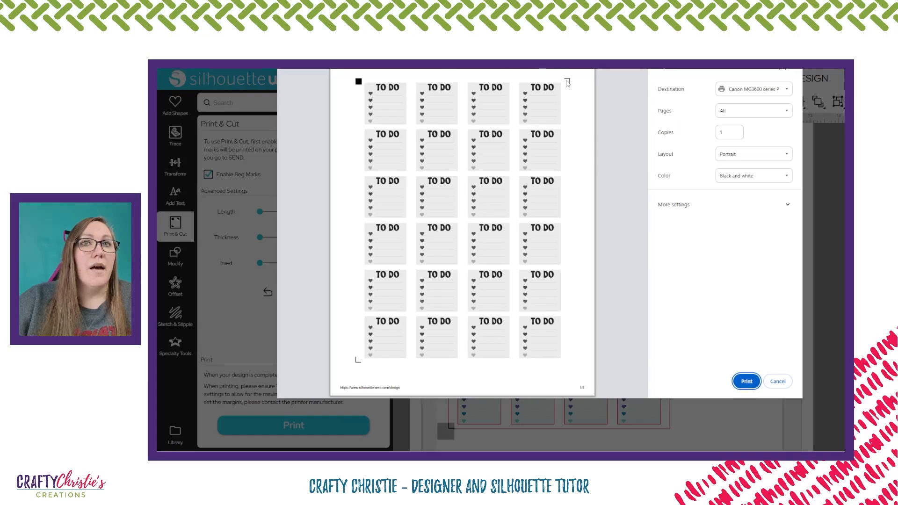
pyautogui.click(742, 177)
pyautogui.click(735, 201)
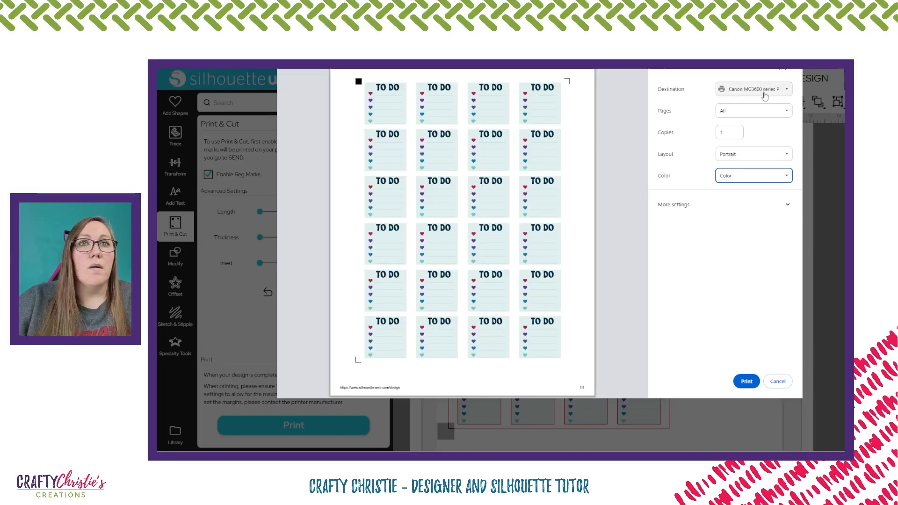
# Step: Turn off Headers and footers in the additional print settings
pyautogui.click(710, 210)
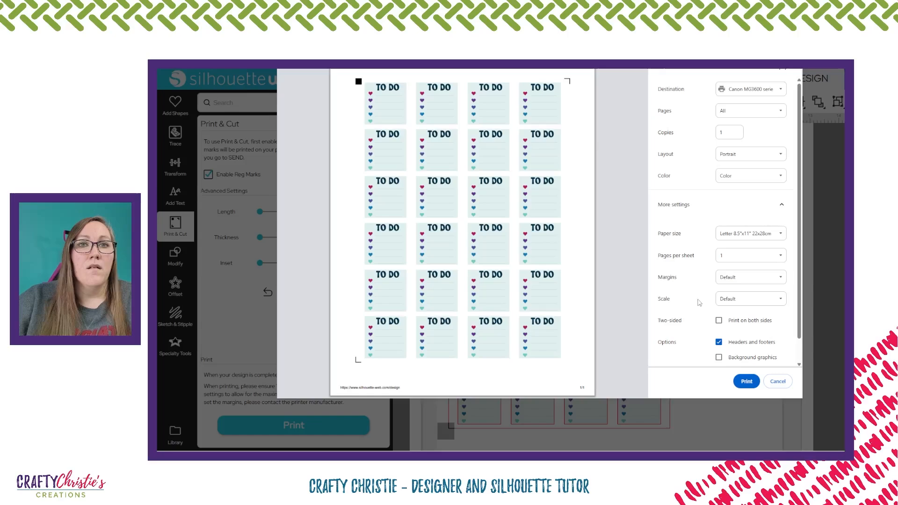
pyautogui.scroll(-1, 697, 337)
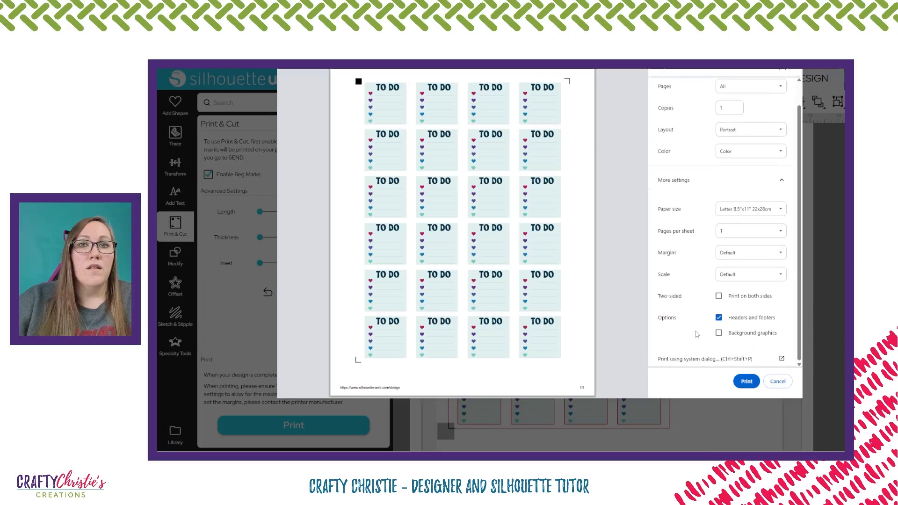
pyautogui.click(719, 318)
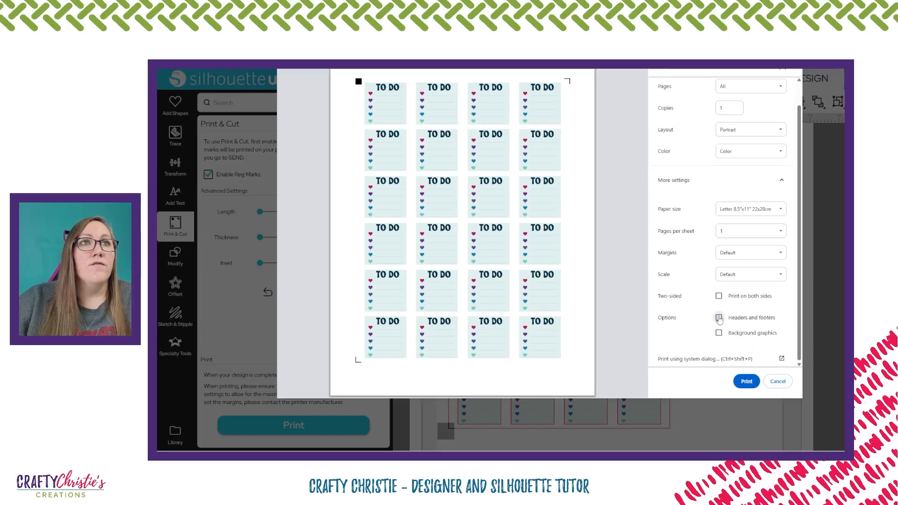
pyautogui.click(719, 318)
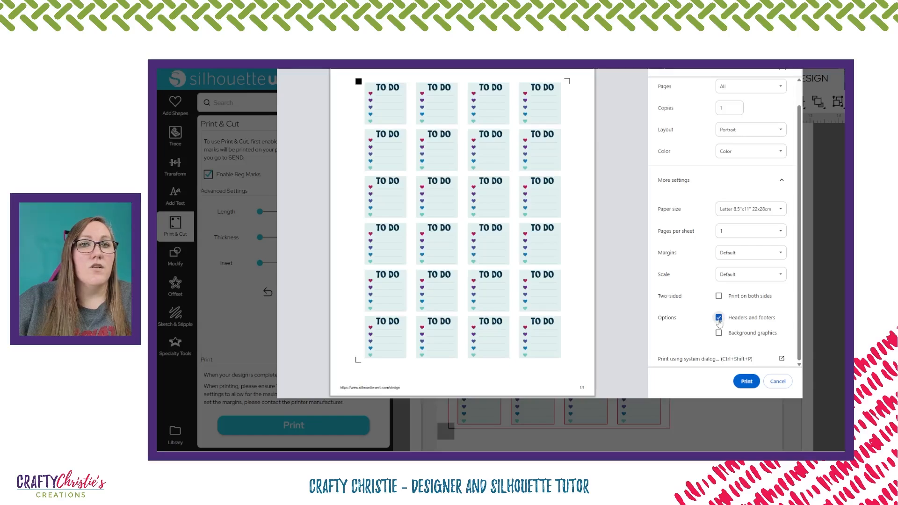
pyautogui.click(719, 318)
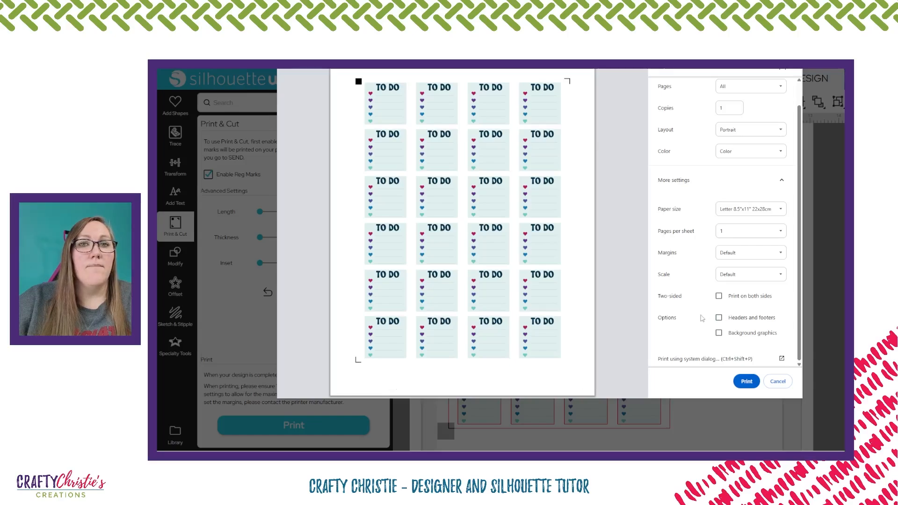
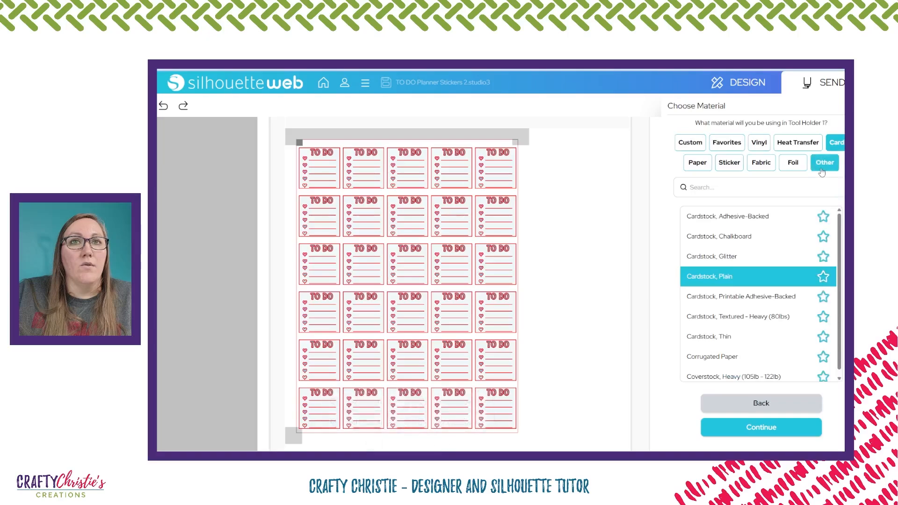
# Step: Set Tool Holder 1 to the Sticker Paper, White material with the Cut action and the AutoBlade tool
pyautogui.click(729, 163)
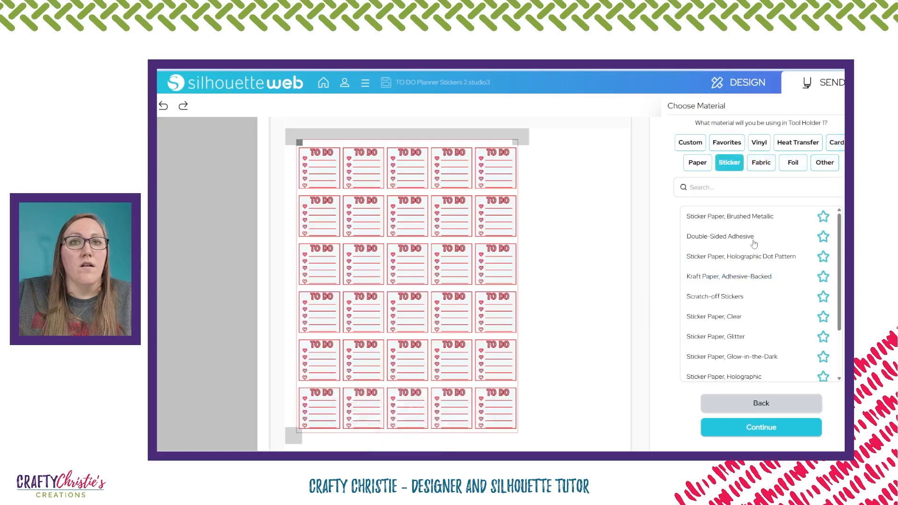
pyautogui.scroll(-2, 758, 248)
pyautogui.click(721, 357)
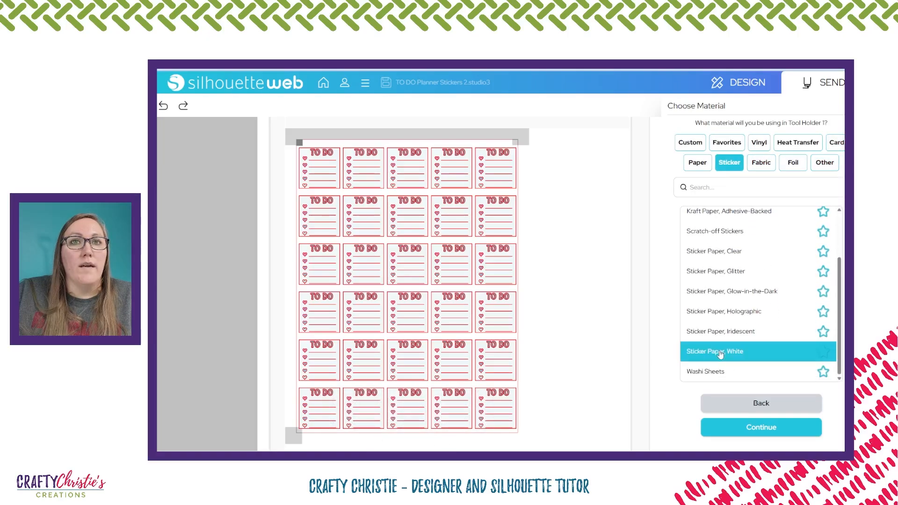
pyautogui.click(759, 428)
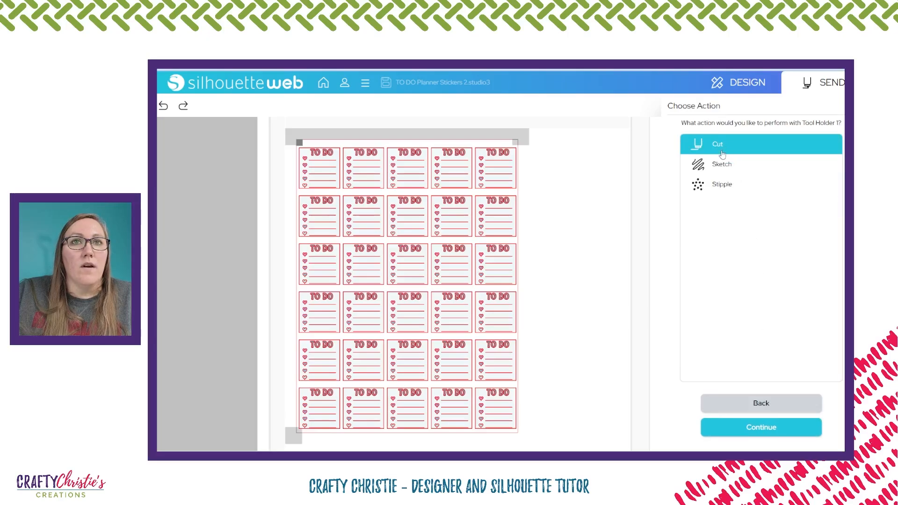
pyautogui.click(733, 429)
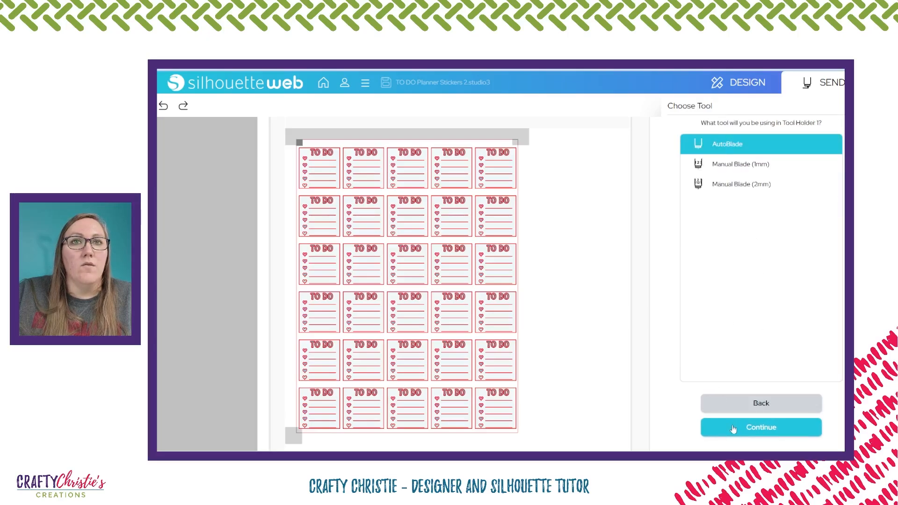
pyautogui.click(734, 429)
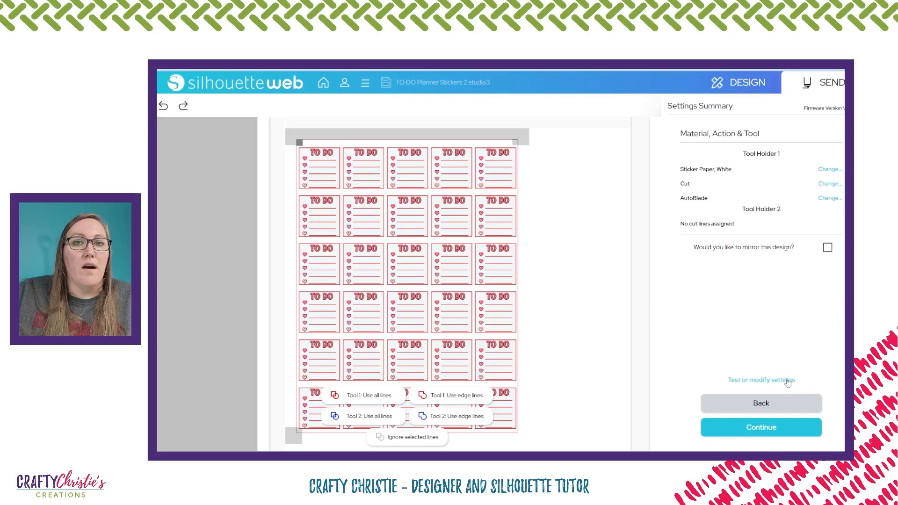
# Step: Try turning on Intelligent Path Technology in the cut settings, and return to the settings summary
pyautogui.click(781, 381)
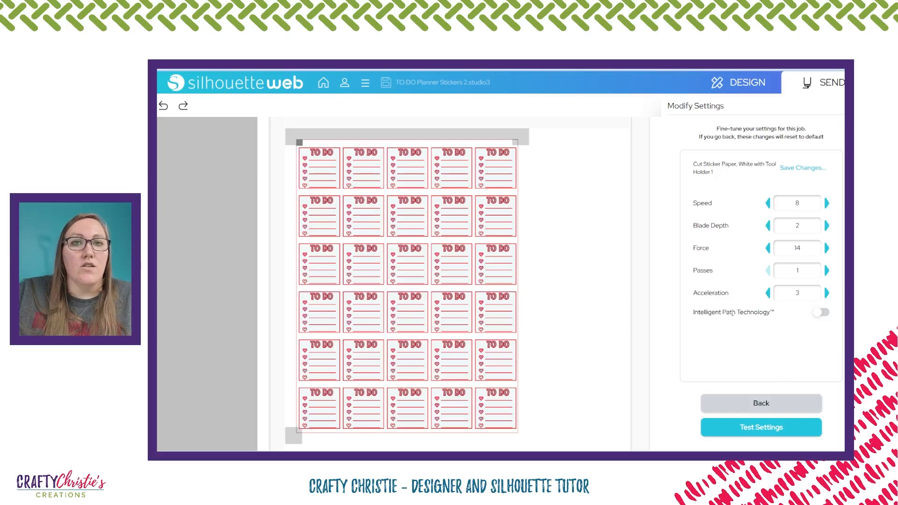
pyautogui.click(819, 313)
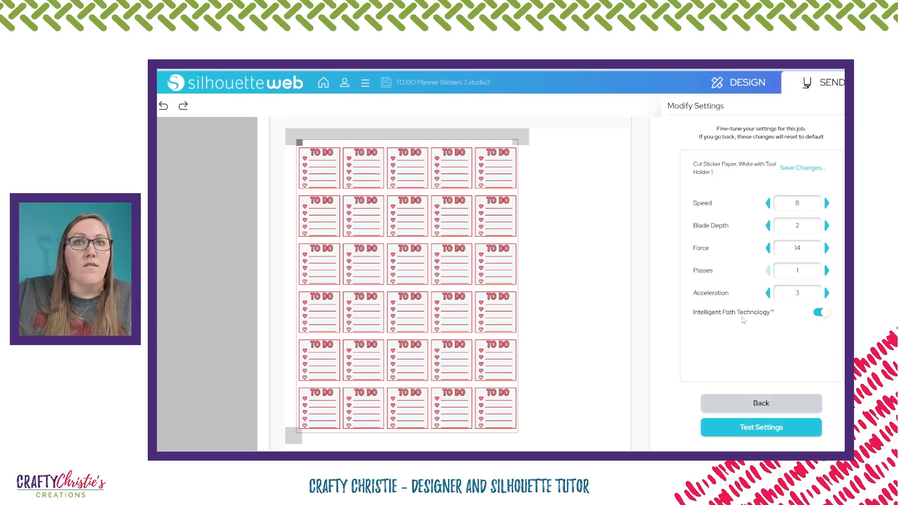
pyautogui.click(762, 405)
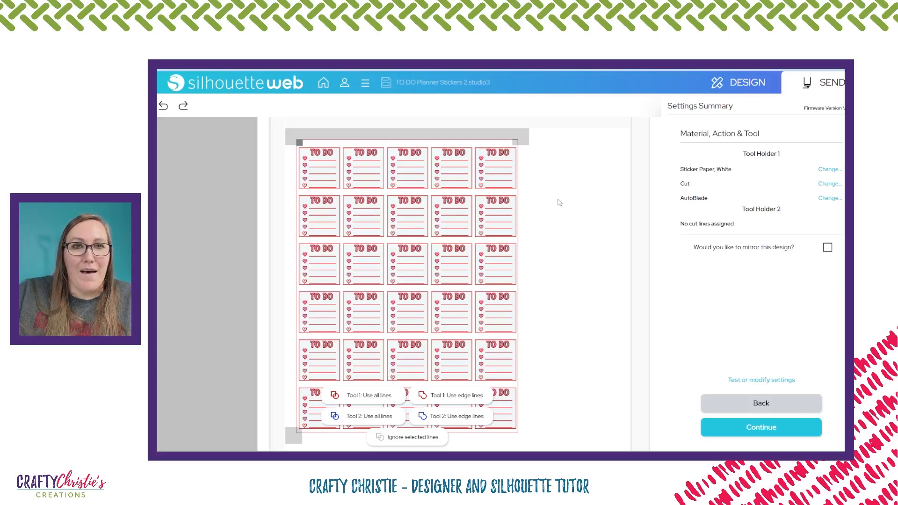
# Step: Try ignoring all lines on the sticker sheet and assigning only the edge lines to Tool 1
pyautogui.scroll(-2, 560, 201)
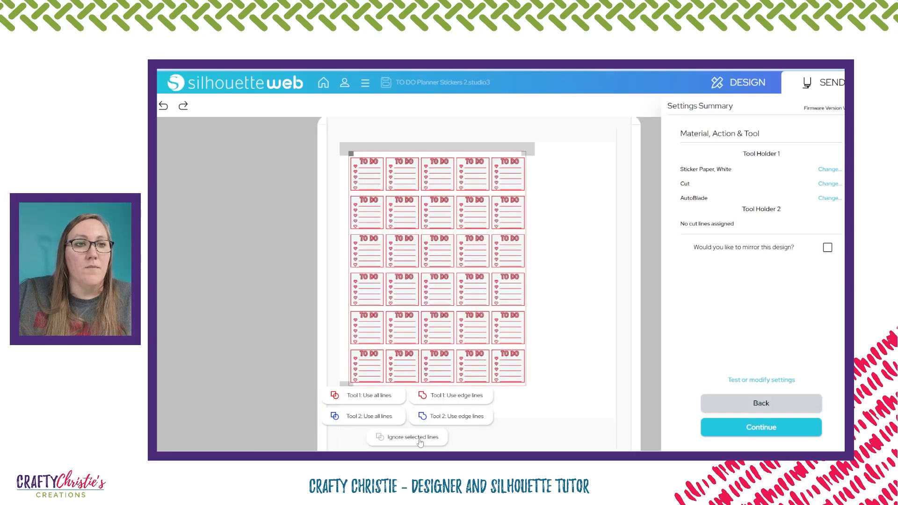
pyautogui.moveTo(332, 156)
pyautogui.mouseDown()
pyautogui.moveTo(480, 185)
pyautogui.moveTo(550, 305)
pyautogui.moveTo(555, 389)
pyautogui.mouseUp()
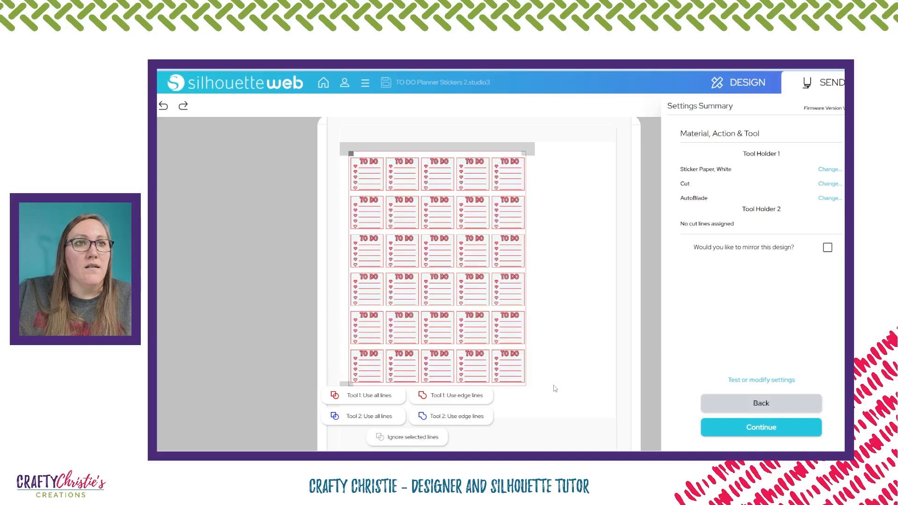
pyautogui.click(427, 440)
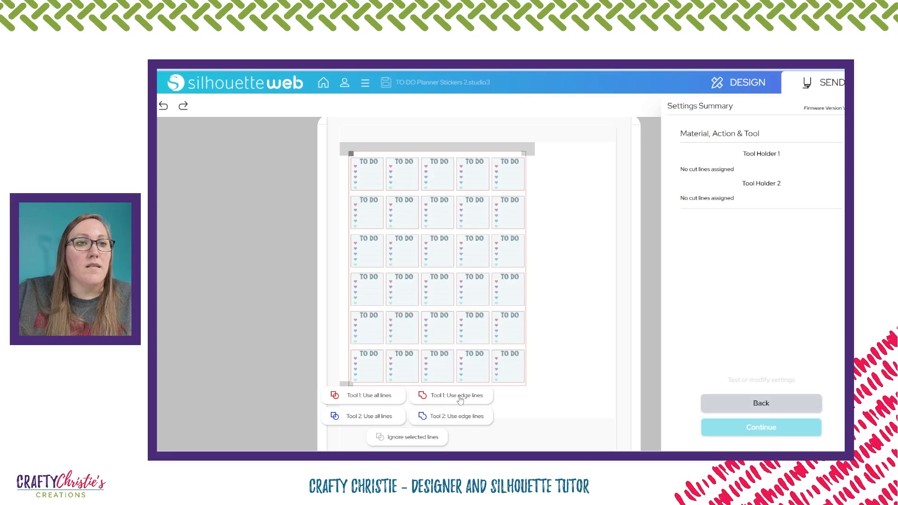
pyautogui.click(443, 397)
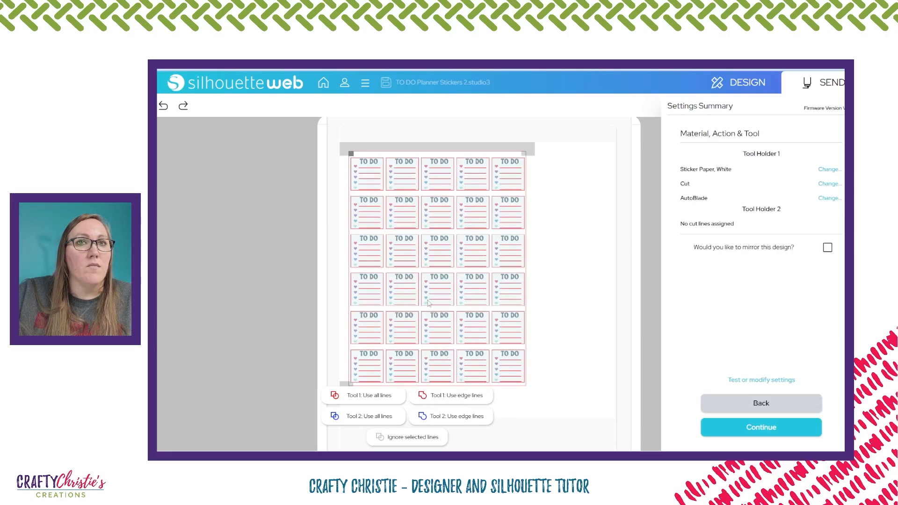
# Step: Ignore the sheet's lines again, try Tool 1 edge lines on the first sticker only, and ignore those lines too
pyautogui.click(411, 437)
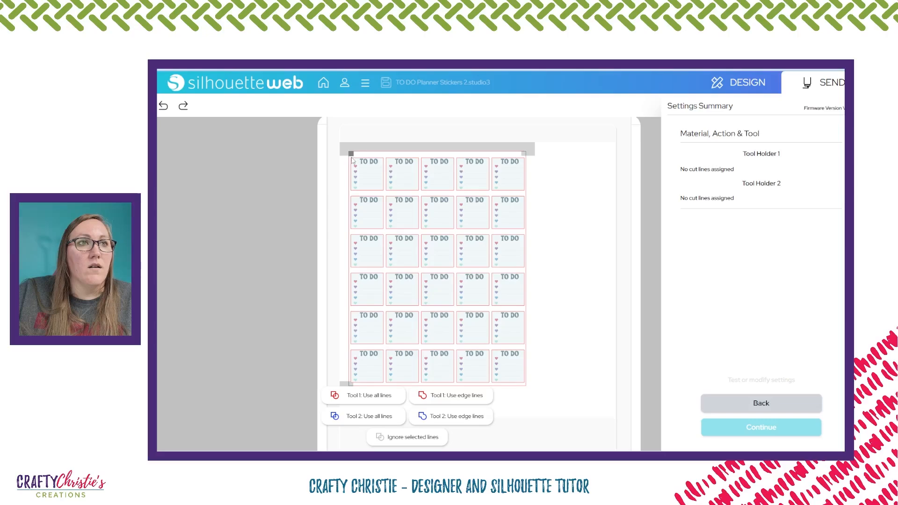
pyautogui.click(438, 398)
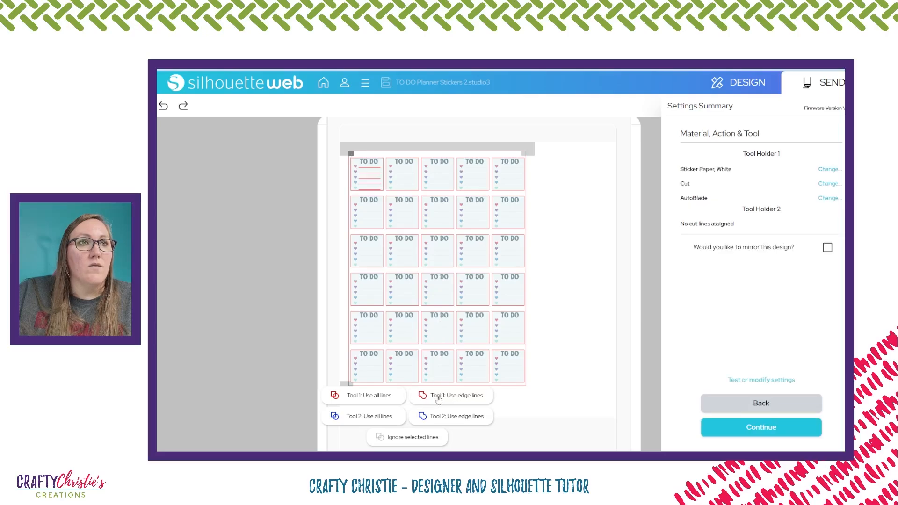
pyautogui.click(423, 439)
# Step: Select all the TO DO stickers in the design view, and reconnect to the paired CAMEO 5 for sending
pyautogui.click(704, 89)
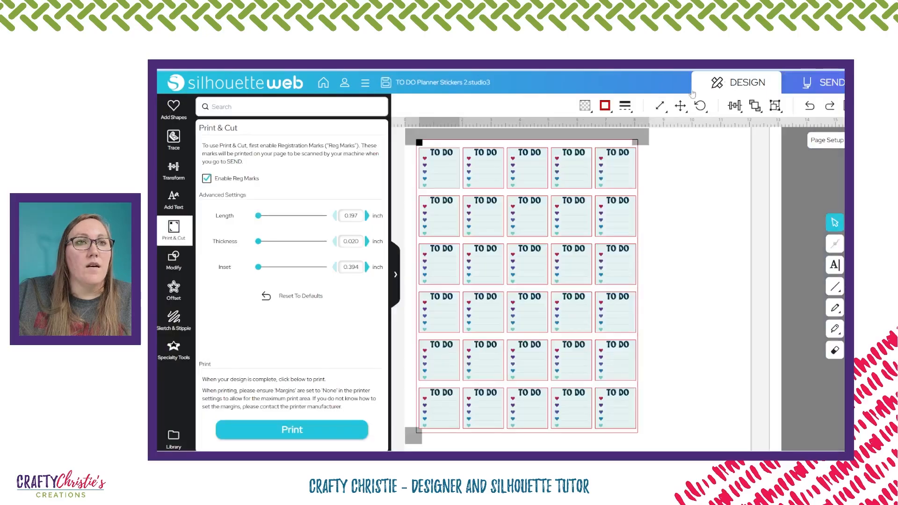
pyautogui.moveTo(409, 142); pyautogui.dragTo(660, 439)
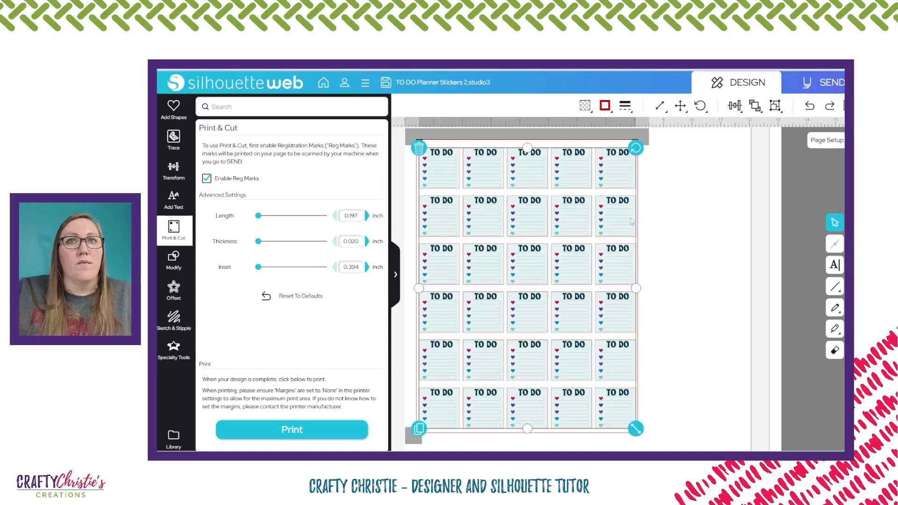
pyautogui.click(830, 84)
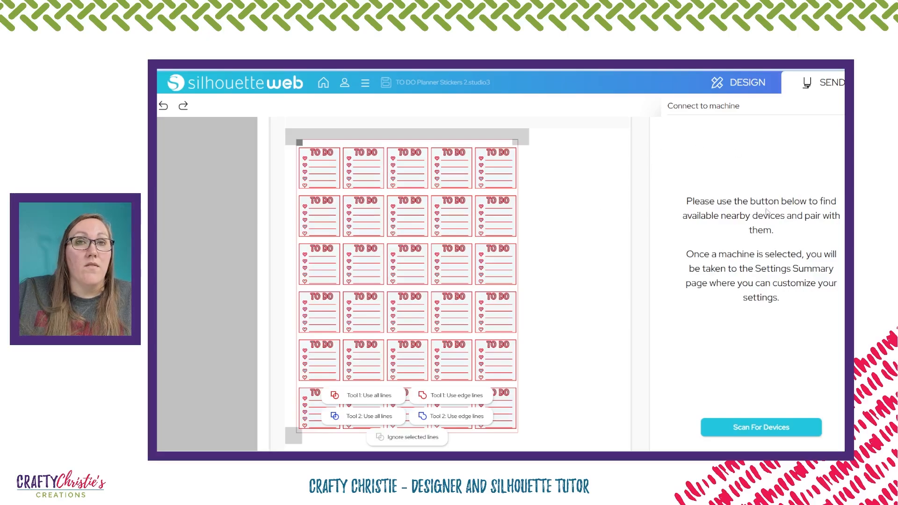
pyautogui.click(763, 427)
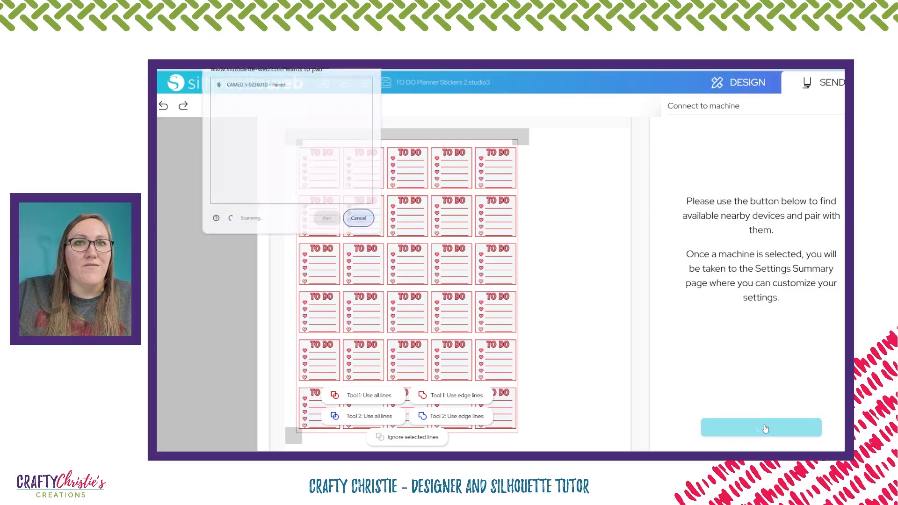
pyautogui.click(248, 83)
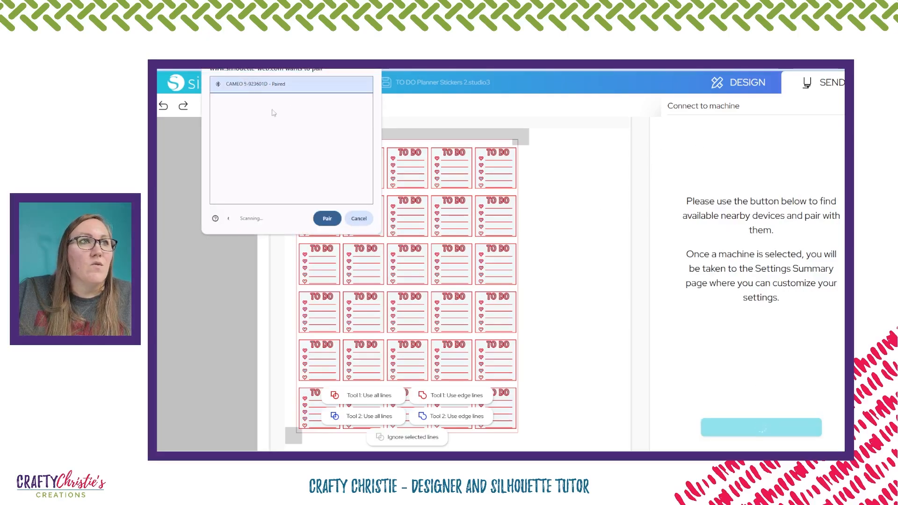
pyautogui.click(328, 219)
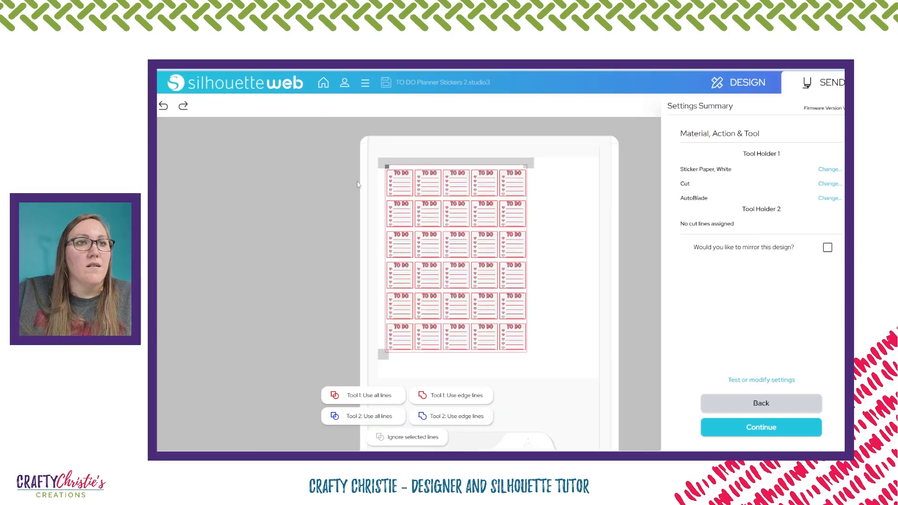
# Step: Ignore all lines on the sticker sheet and assign only the stickers' outer edge lines to Tool 1
pyautogui.moveTo(369, 167); pyautogui.dragTo(566, 363)
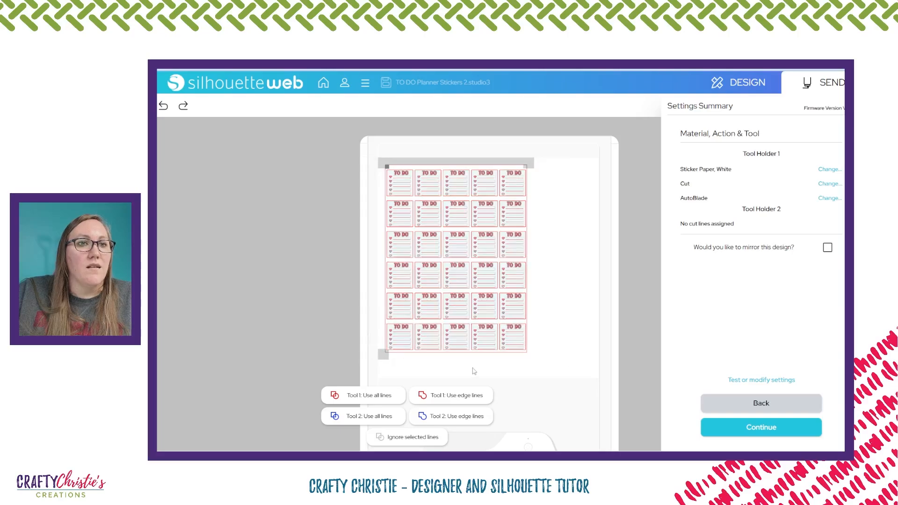
pyautogui.click(407, 438)
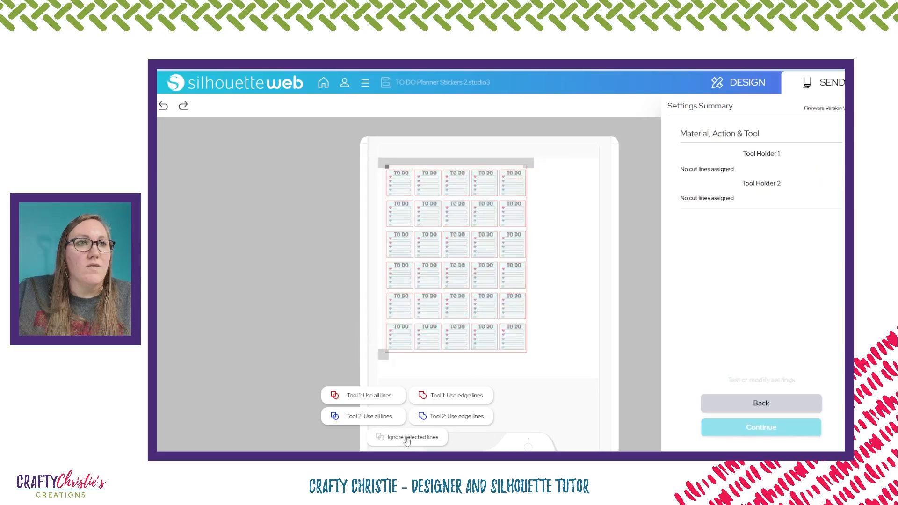
pyautogui.scroll(1, 556, 261)
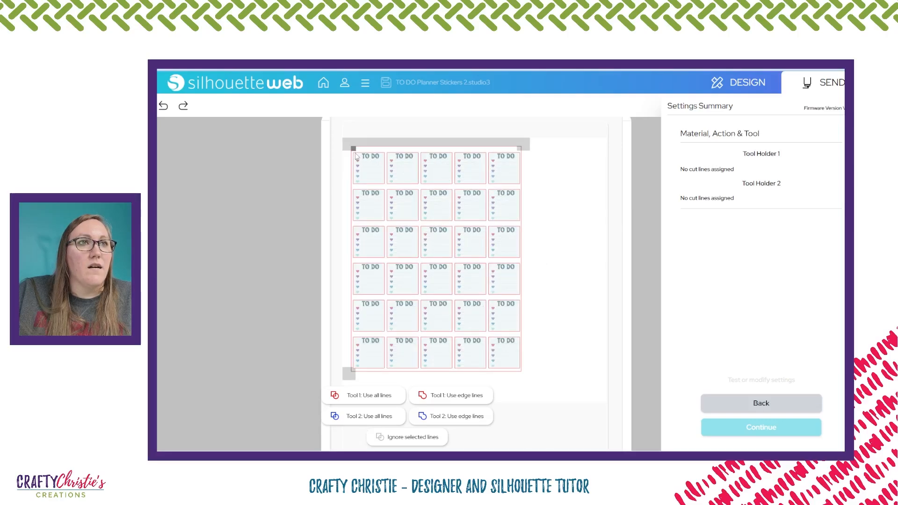
pyautogui.click(428, 401)
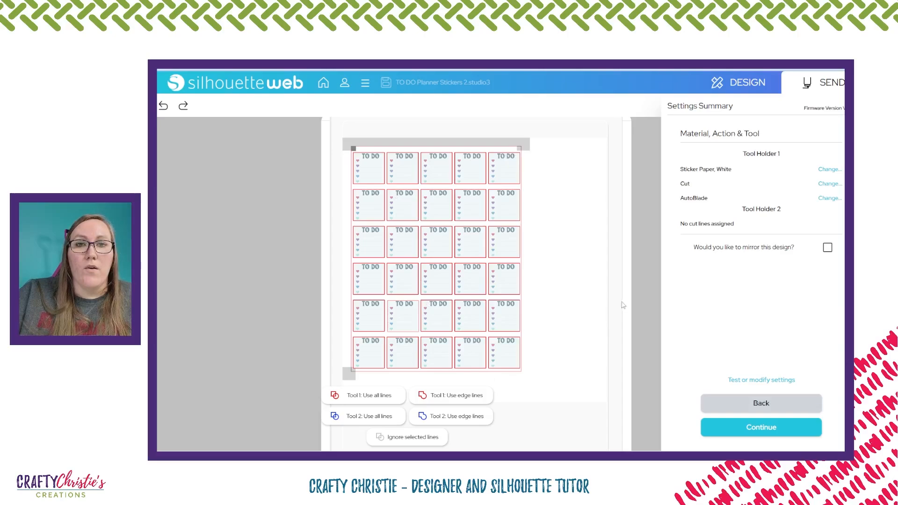
# Step: Continue with the cut job, skip the loading instructions and send the sticker sheet to the CAMEO 5
pyautogui.click(763, 429)
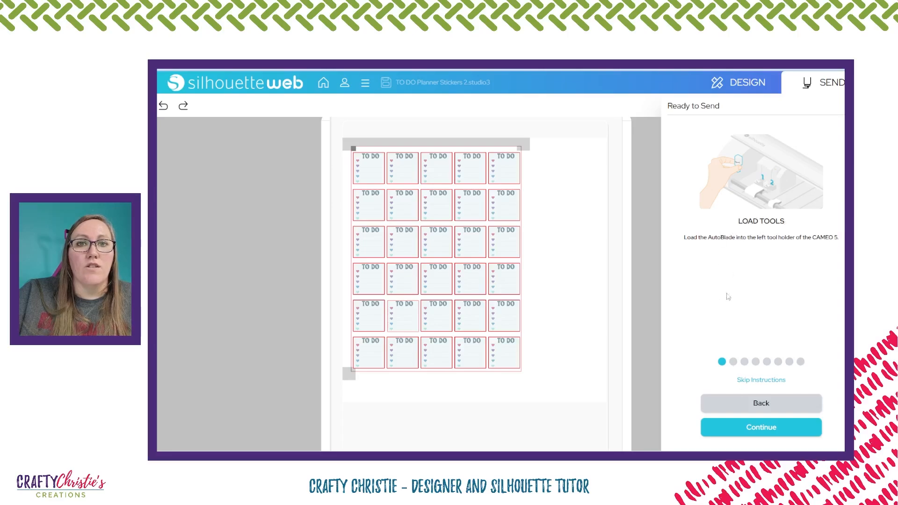
pyautogui.click(763, 380)
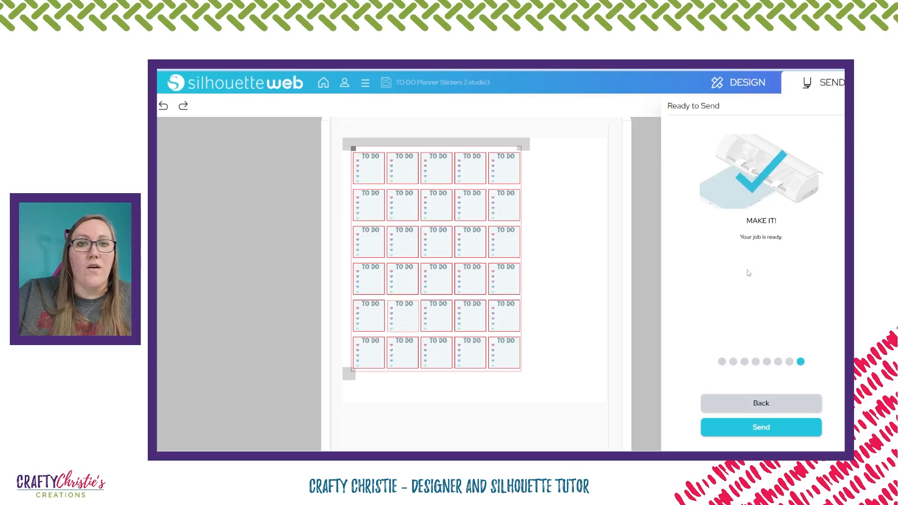
pyautogui.click(768, 430)
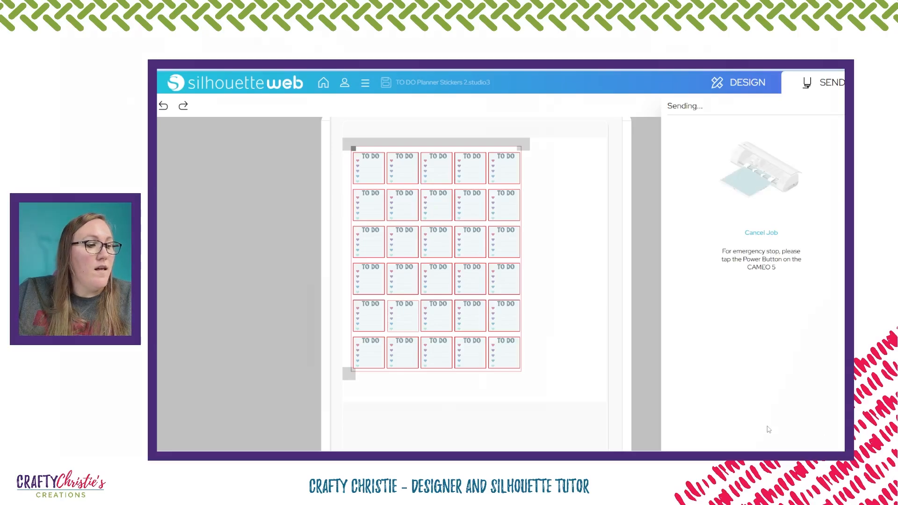